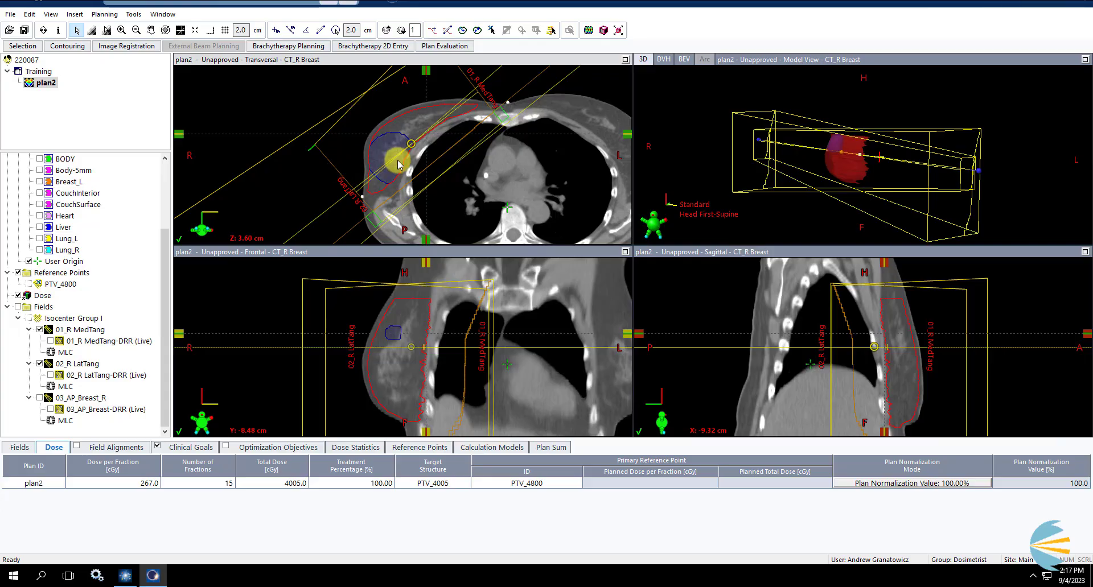
scroll(394, 160, down, 1)
scroll(394, 160, down, 1)
scroll(392, 161, down, 1)
scroll(392, 162, down, 1)
scroll(393, 163, up, 1)
scroll(392, 163, up, 2)
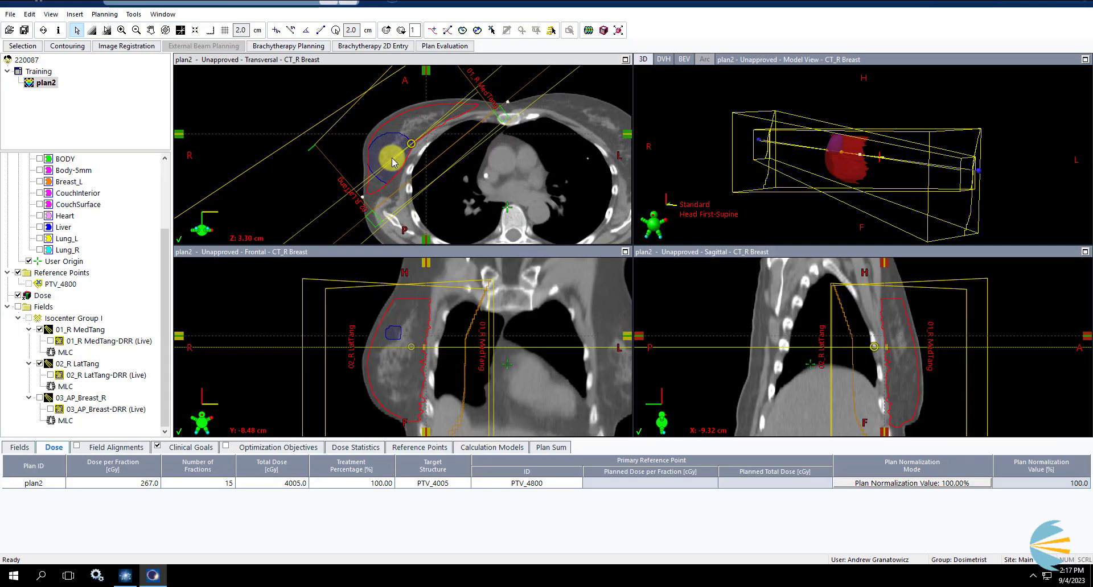
scroll(393, 162, up, 2)
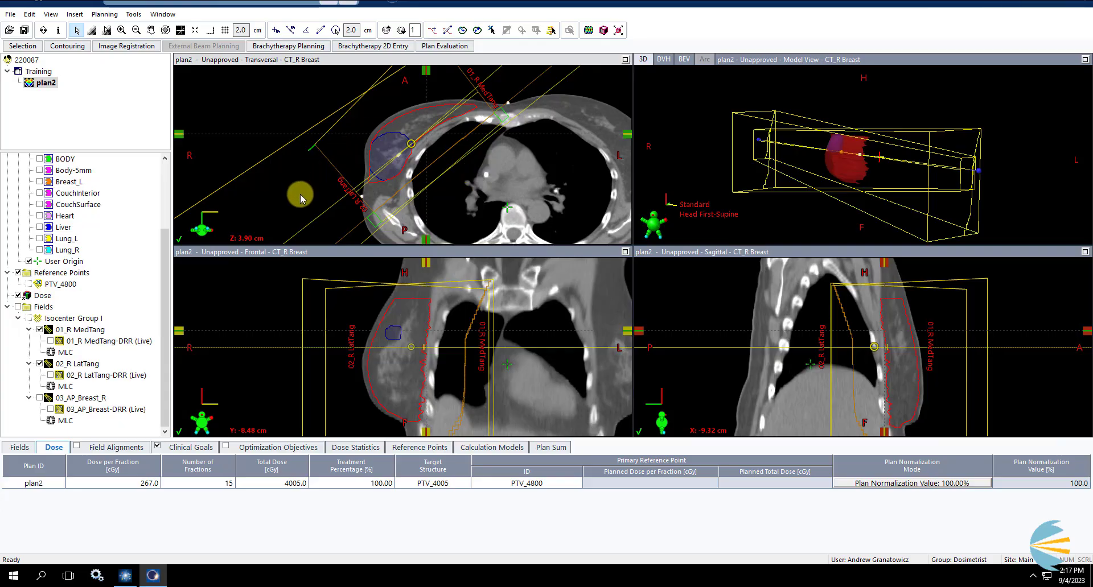
scroll(375, 167, down, 2)
scroll(378, 158, up, 2)
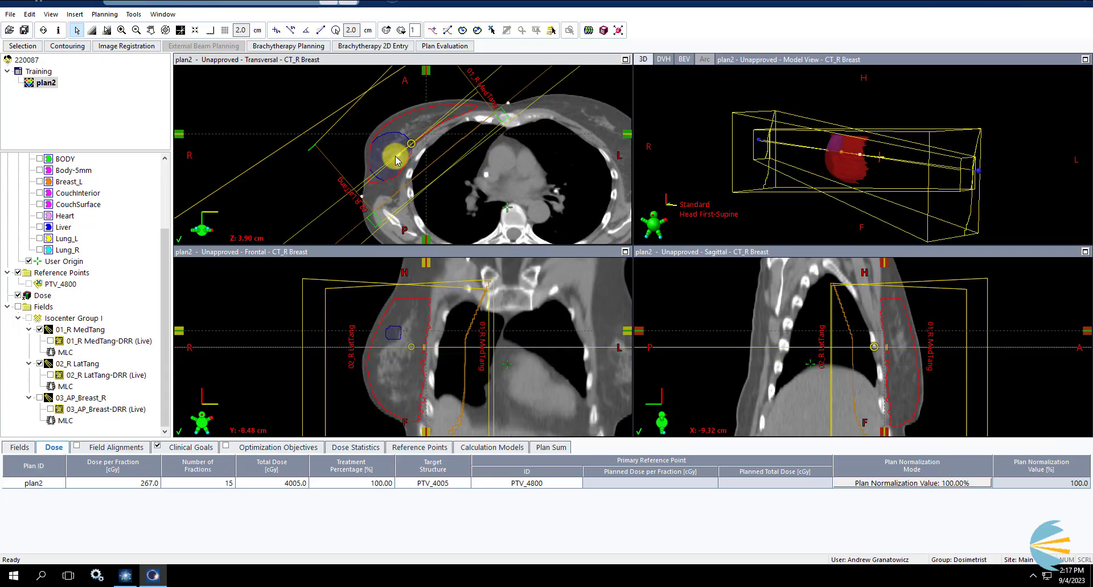
scroll(393, 159, down, 1)
scroll(390, 159, down, 1)
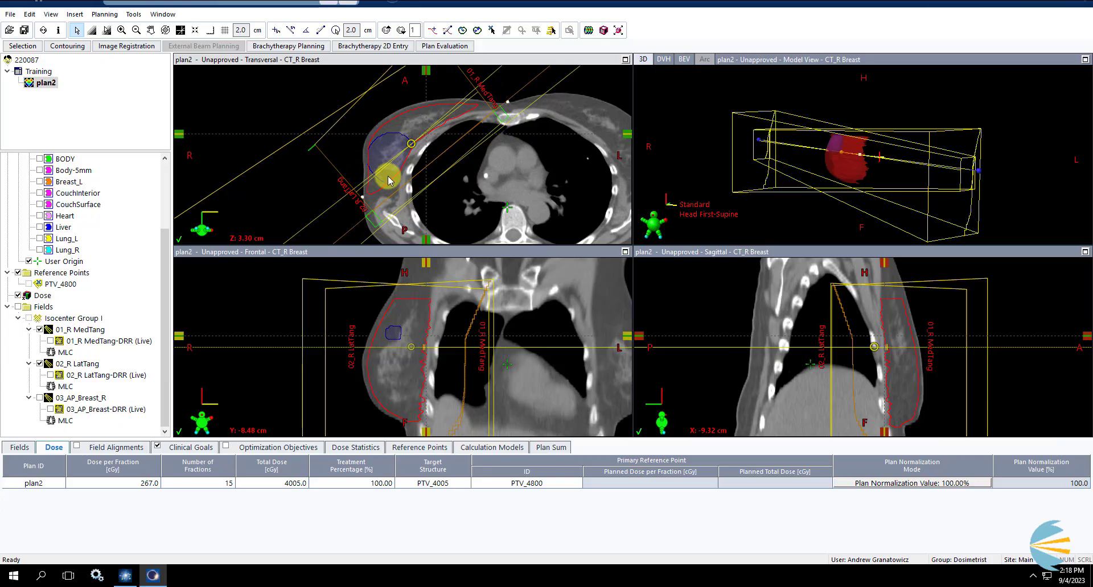
scroll(315, 211, down, 1)
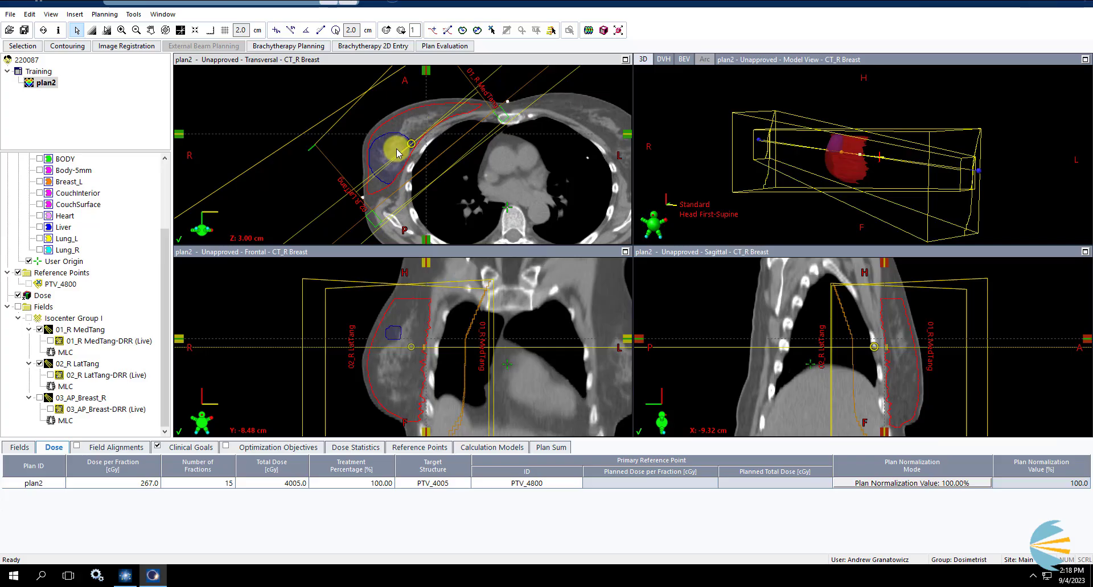
- Show then hide the 03_AP_Breast_R field, and select the 01_R MedTang field
click(40, 399)
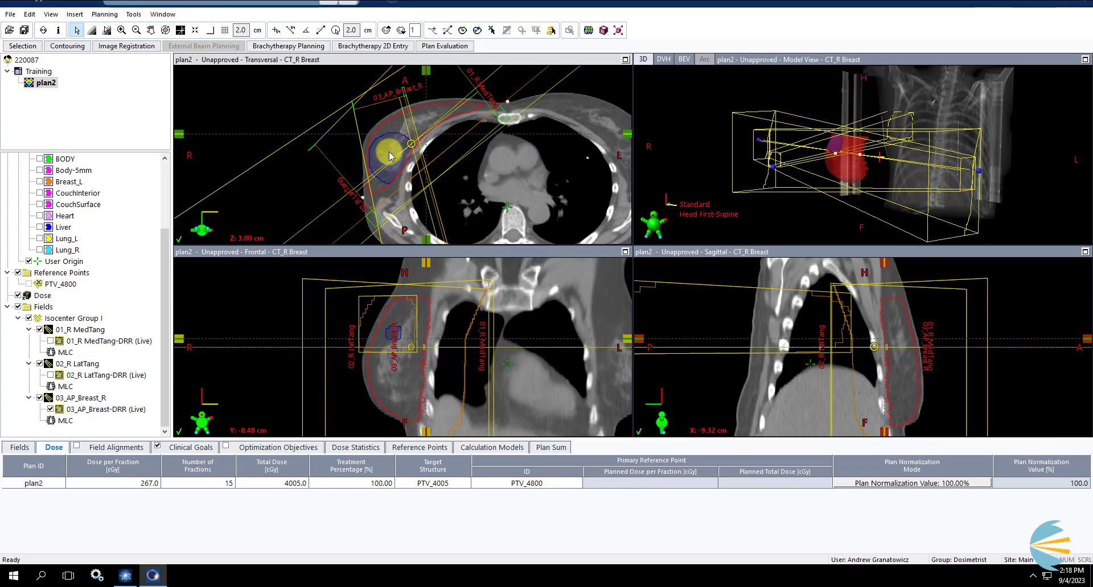
click(40, 398)
click(69, 330)
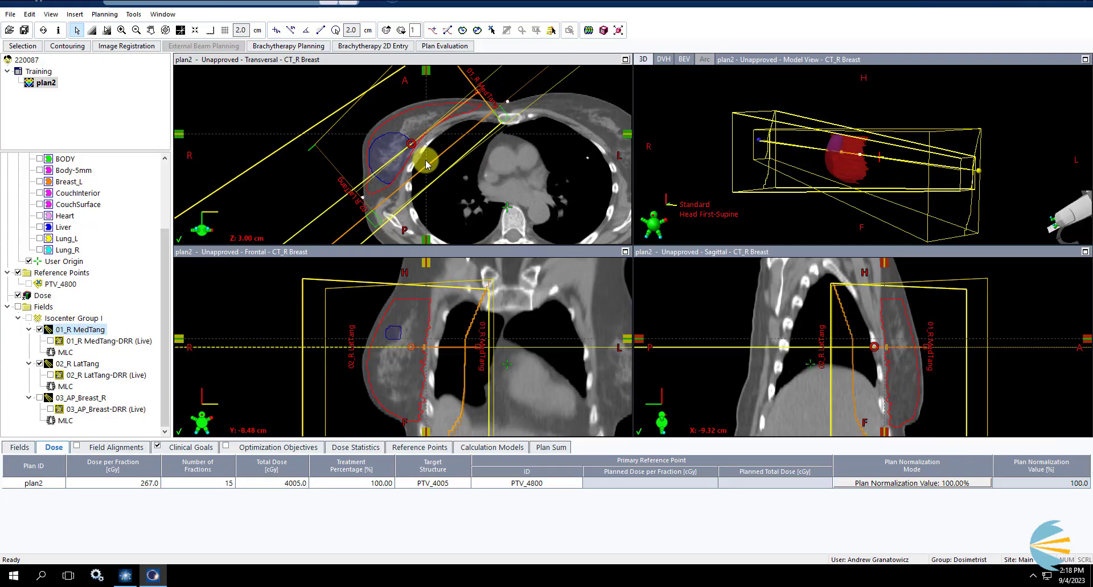
- Open plan2's Field Weights table, move it right, and select the 03_AP_Breast_R row
key(ctrl+w)
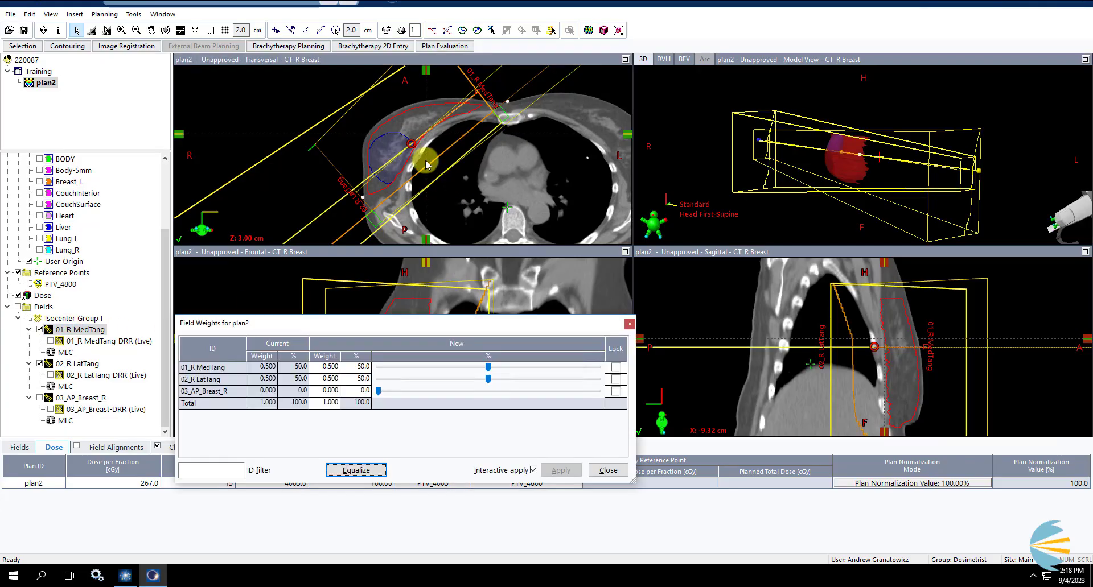
drag(419, 330, 478, 325)
click(384, 401)
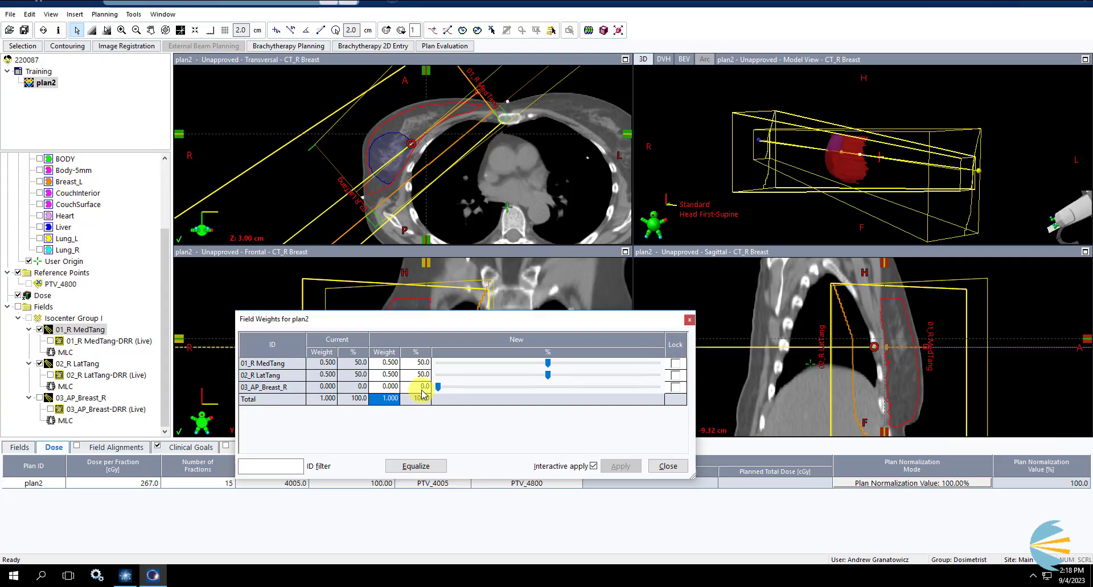
click(265, 388)
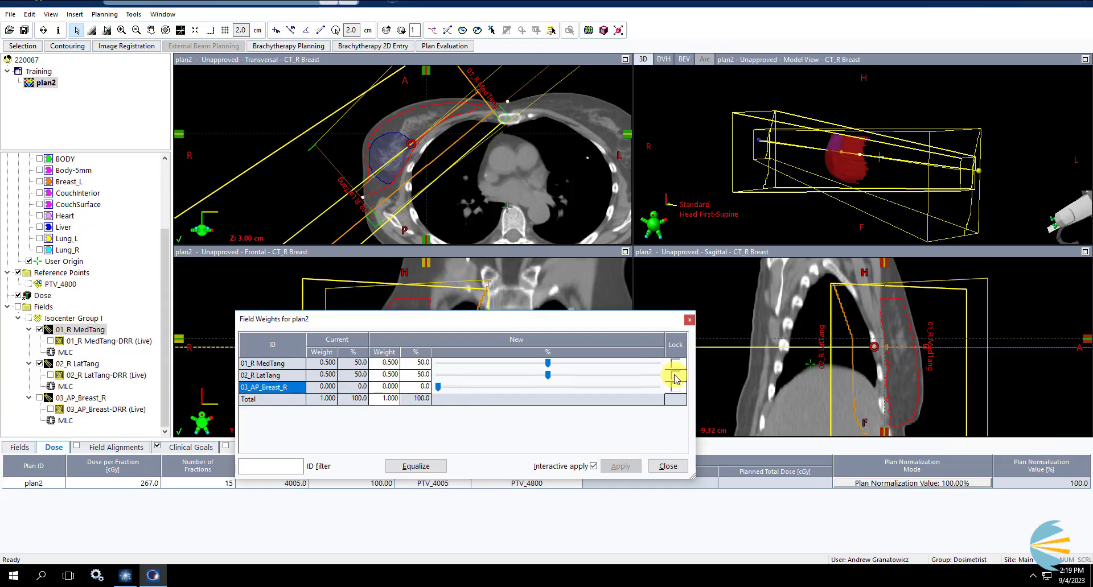
- Calculate plan2's dose and set the 02_R LatTang weight to 51%
click(588, 30)
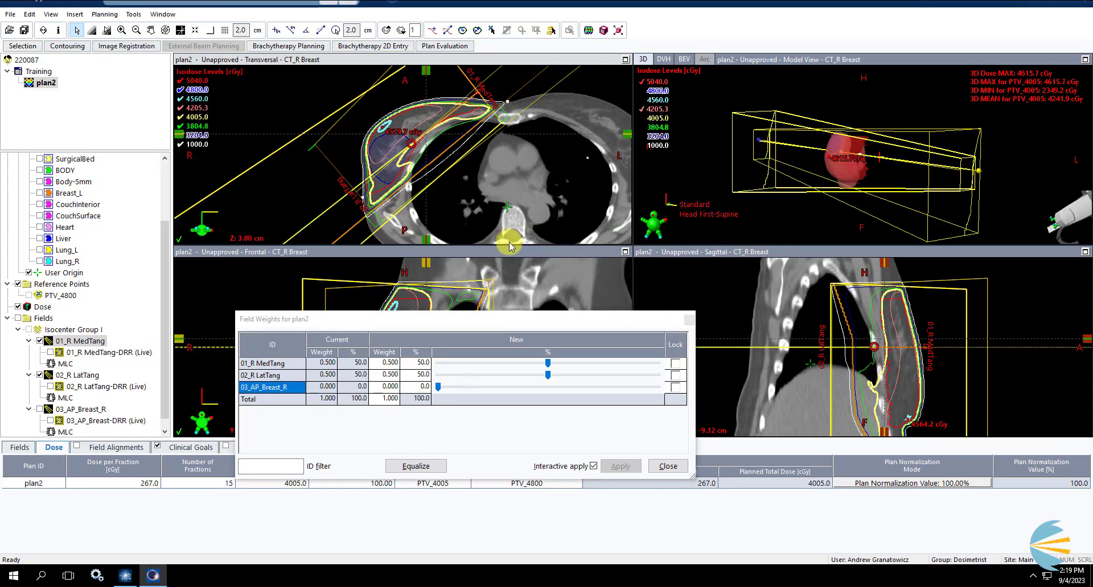
scroll(445, 162, down, 5)
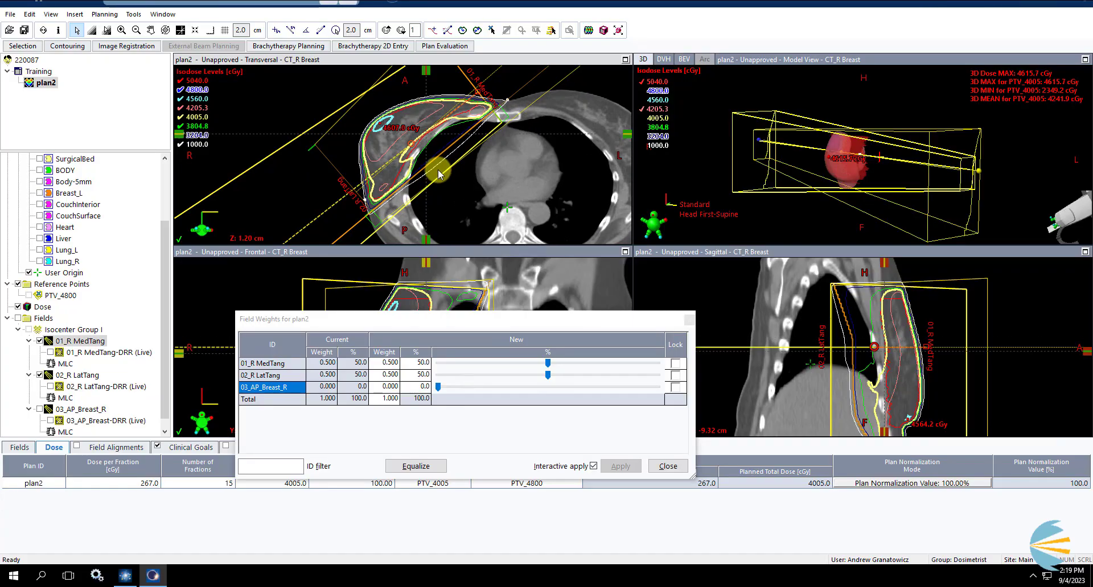
scroll(427, 165, up, 1)
scroll(413, 172, up, 1)
scroll(398, 180, up, 1)
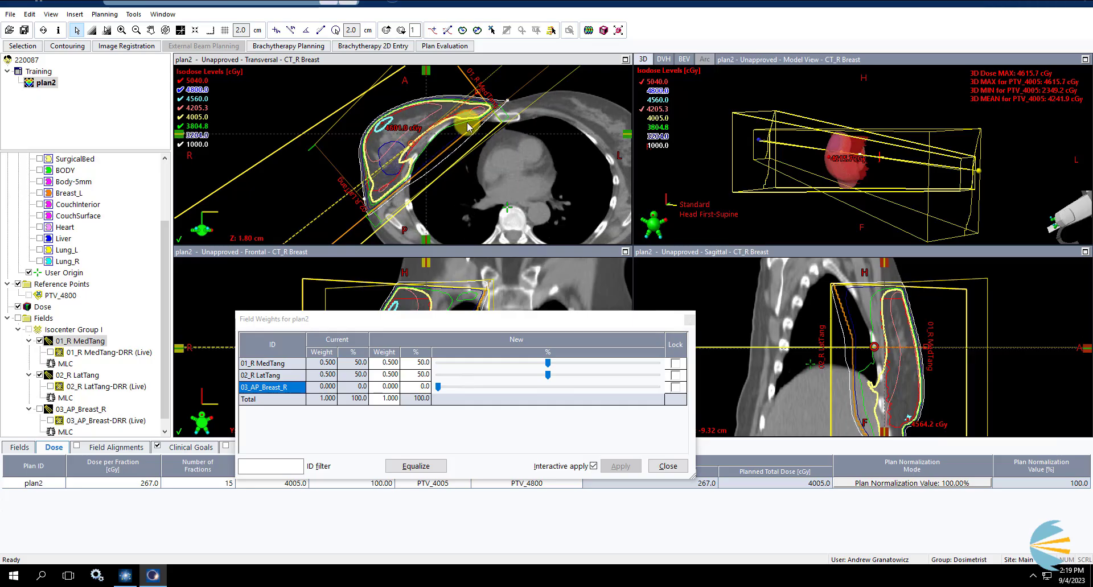
scroll(461, 124, up, 3)
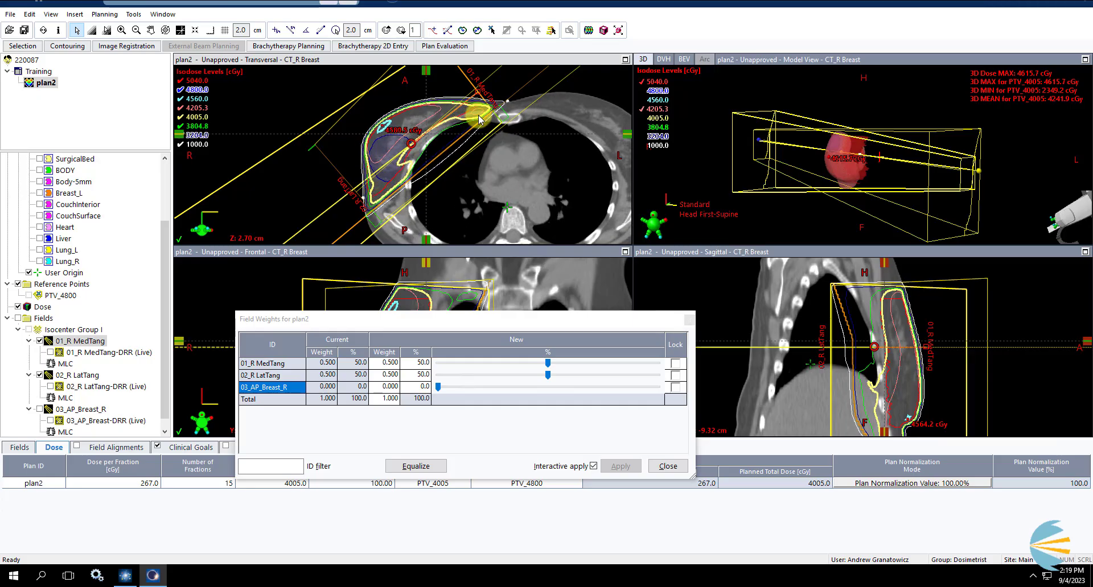
click(423, 376)
text(51)
key(Tab)
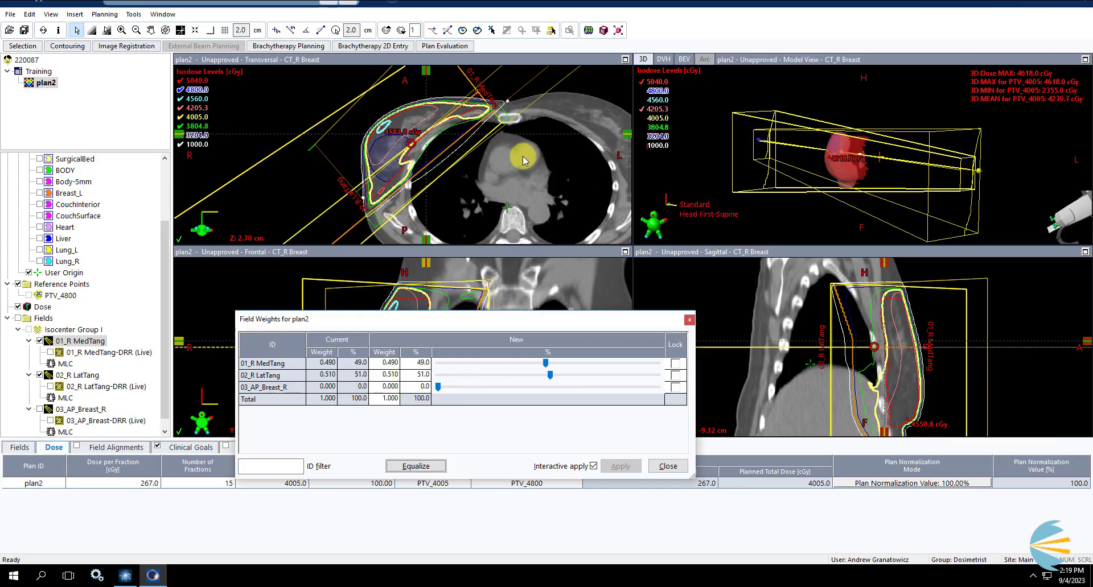
- Show the medial tangent's beam's-eye view in the top-right pane and toggle PTV_4800
click(766, 145)
right_click(766, 146)
click(952, 235)
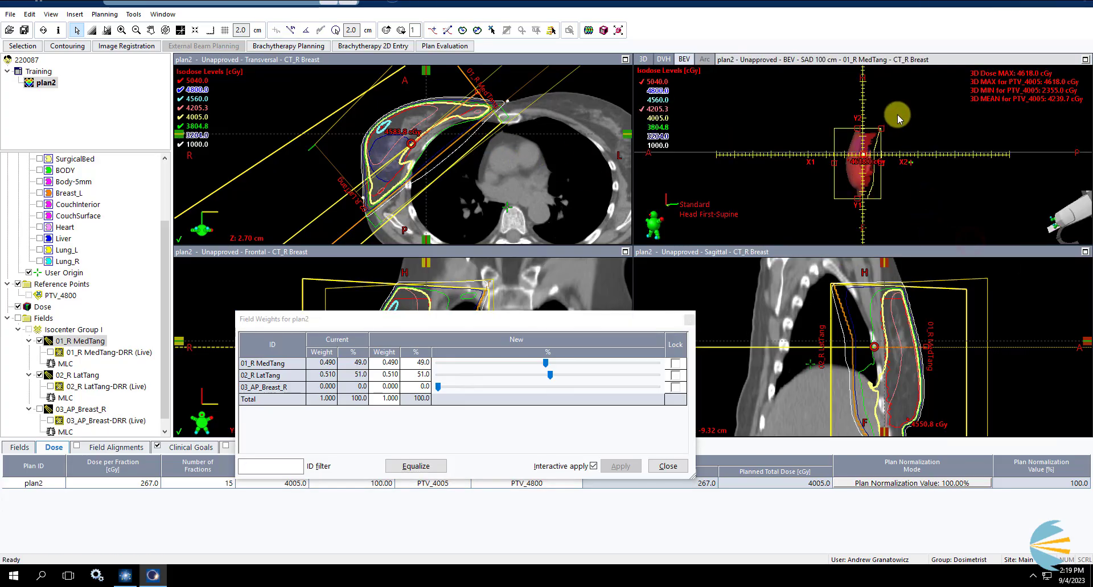
scroll(856, 184, up, 3)
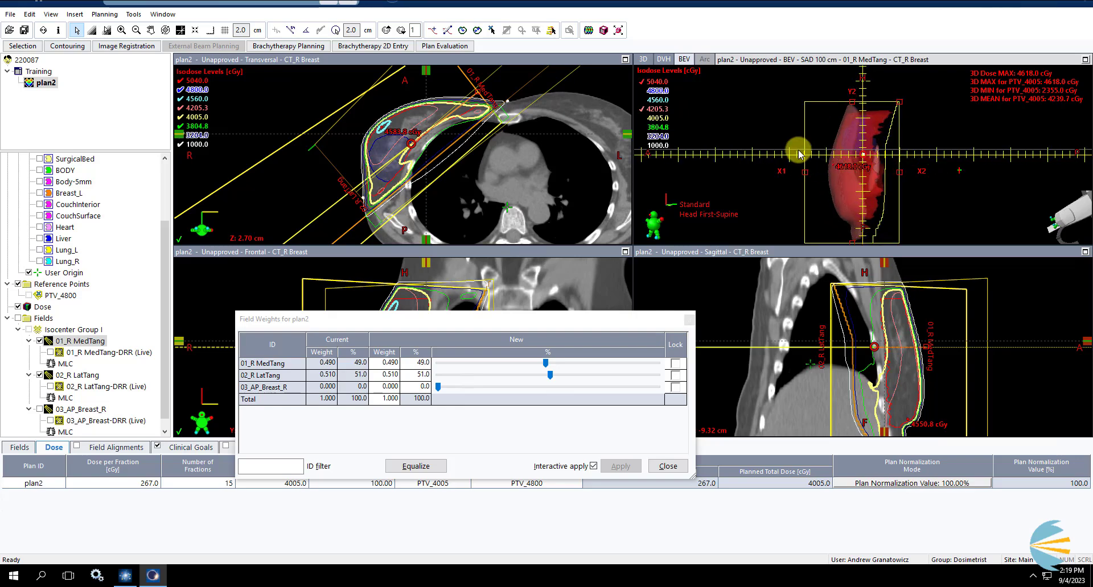
scroll(34, 248, up, 3)
click(40, 227)
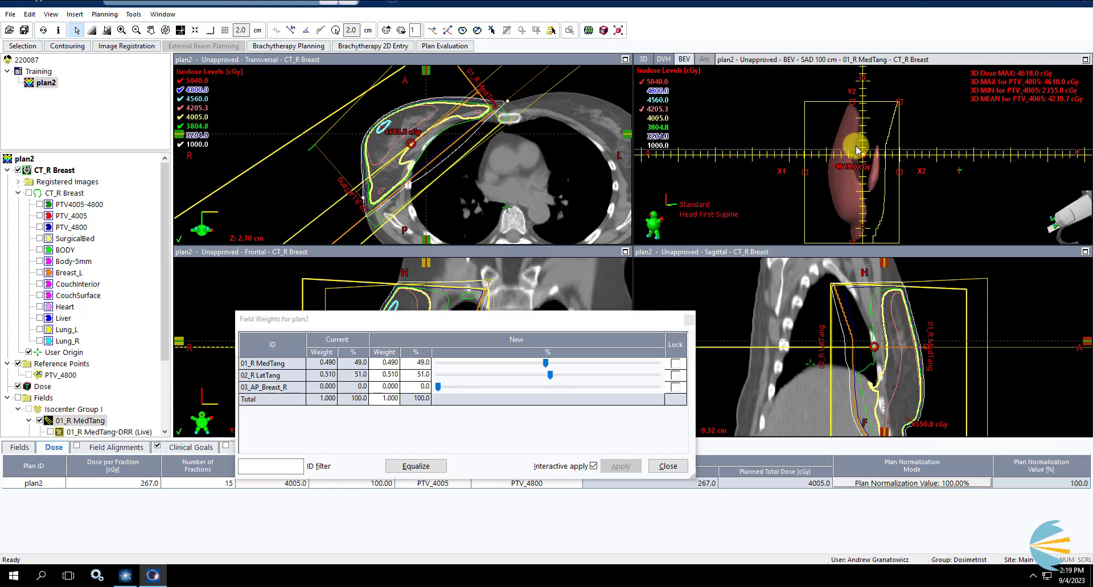
double_click(864, 484)
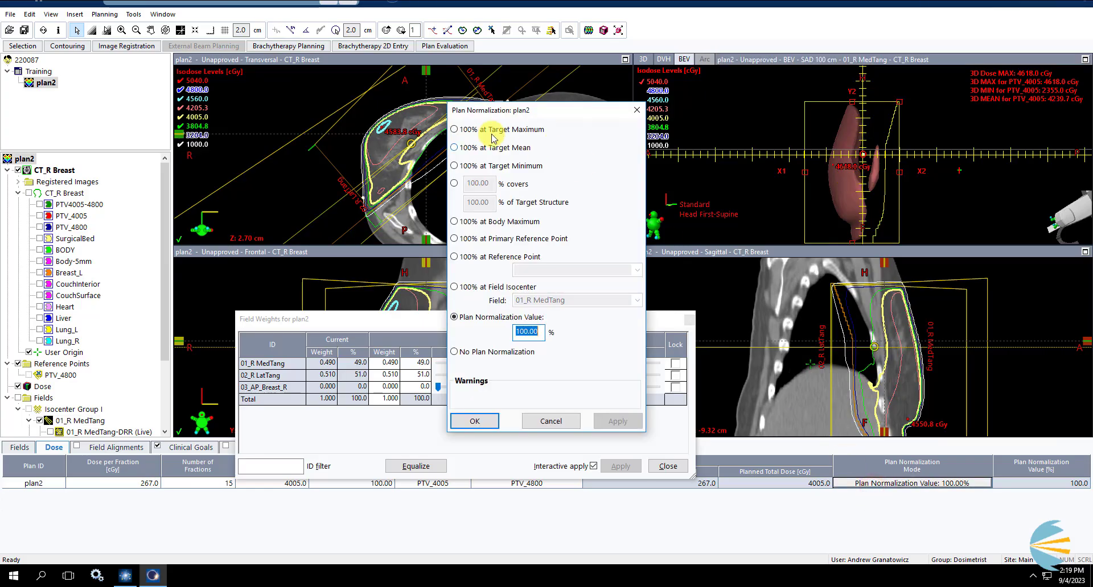
click(454, 183)
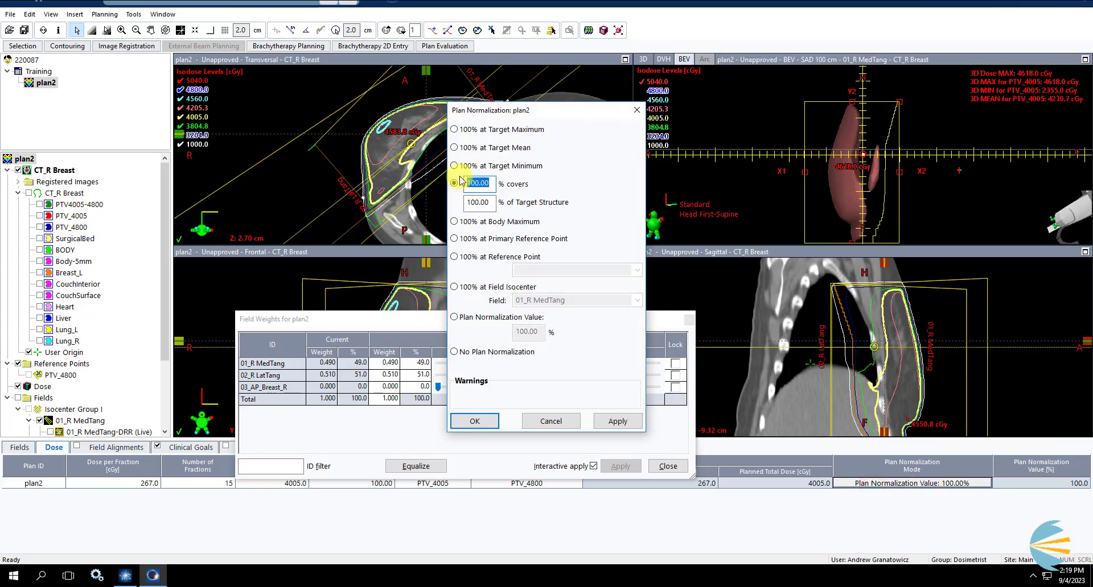
text(95)
key(Tab)
text(95)
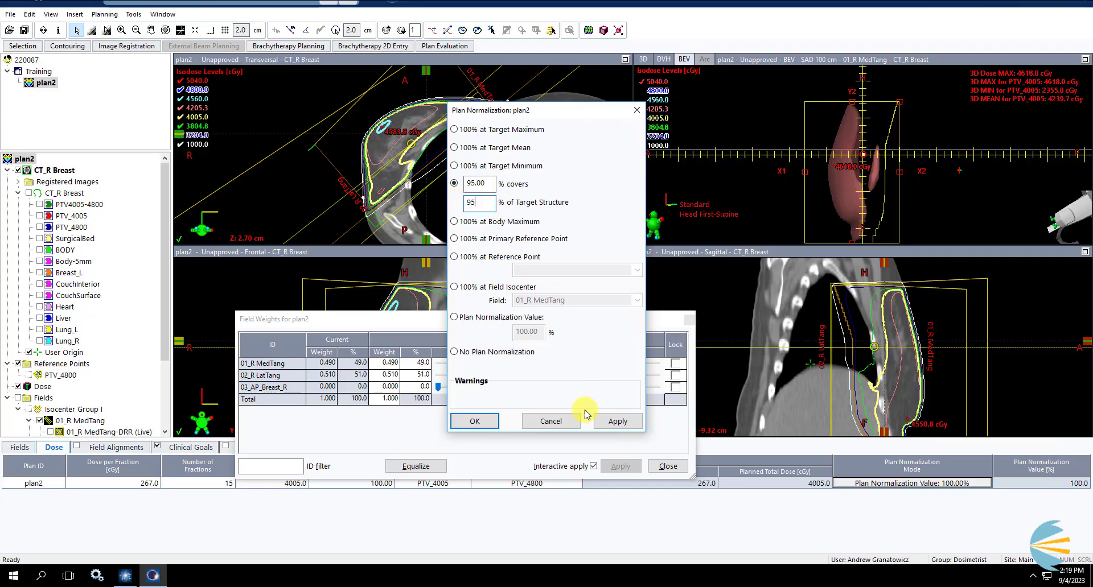
click(616, 421)
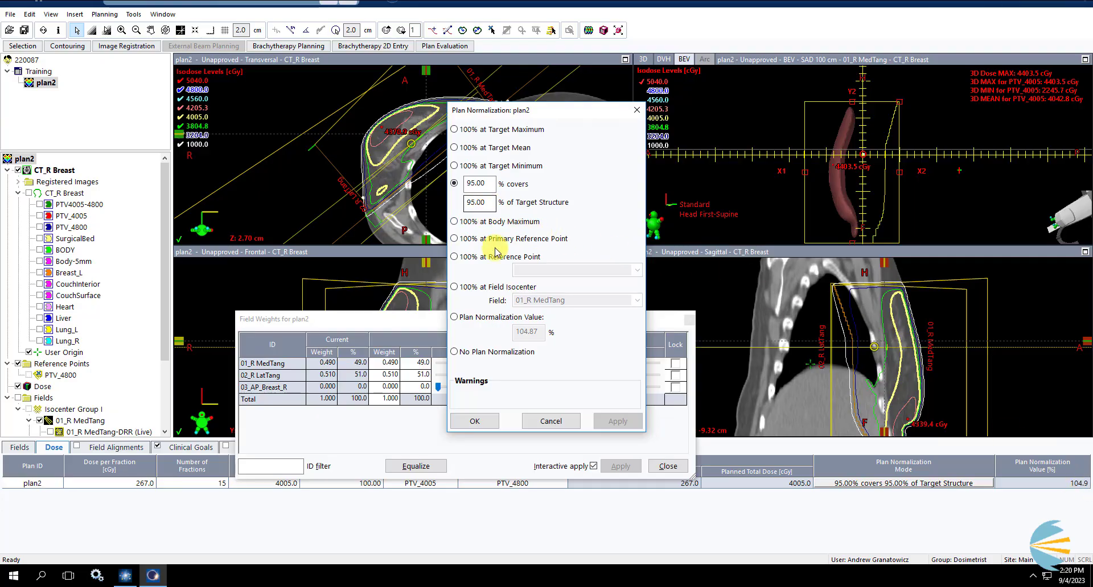
click(503, 315)
drag(551, 331, 510, 332)
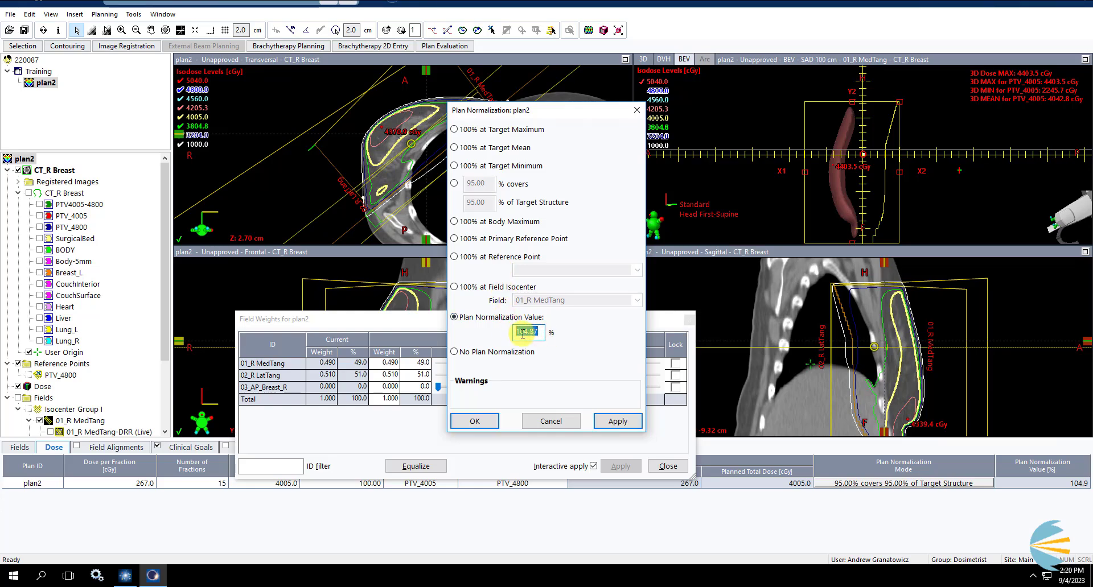
text(00)
click(615, 421)
drag(606, 112, 589, 111)
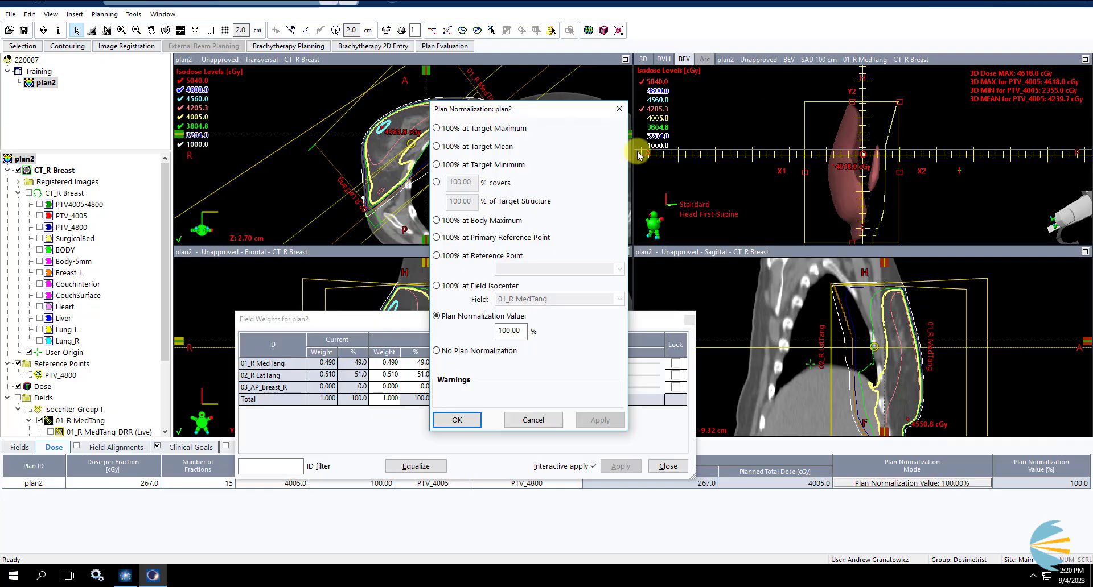
- Replace the 100.00 plan normalization value with 98.00% and apply it
drag(525, 330, 500, 329)
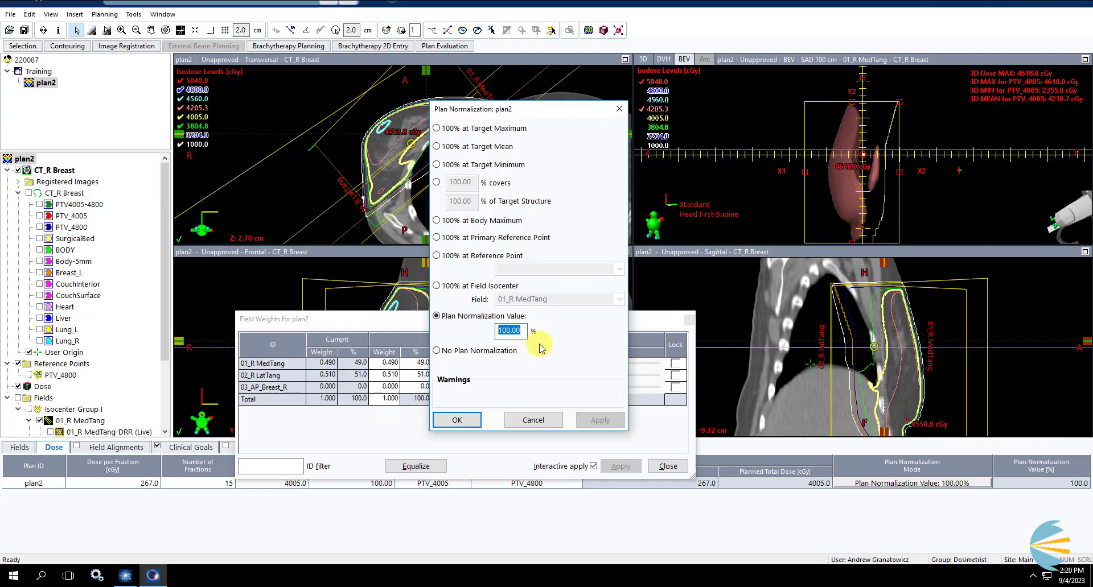
text(90)
click(598, 417)
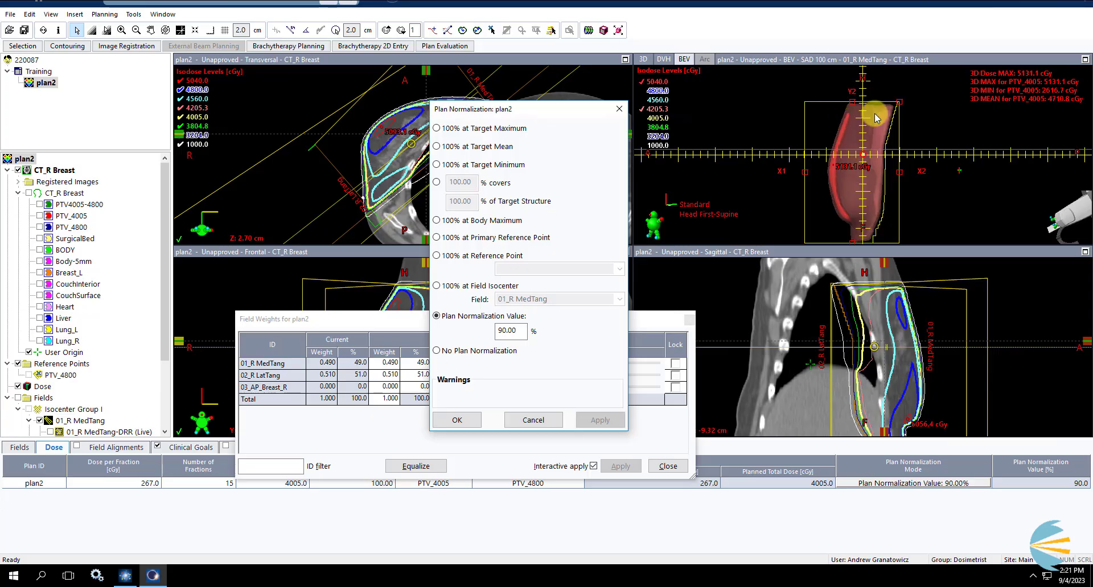
double_click(507, 331)
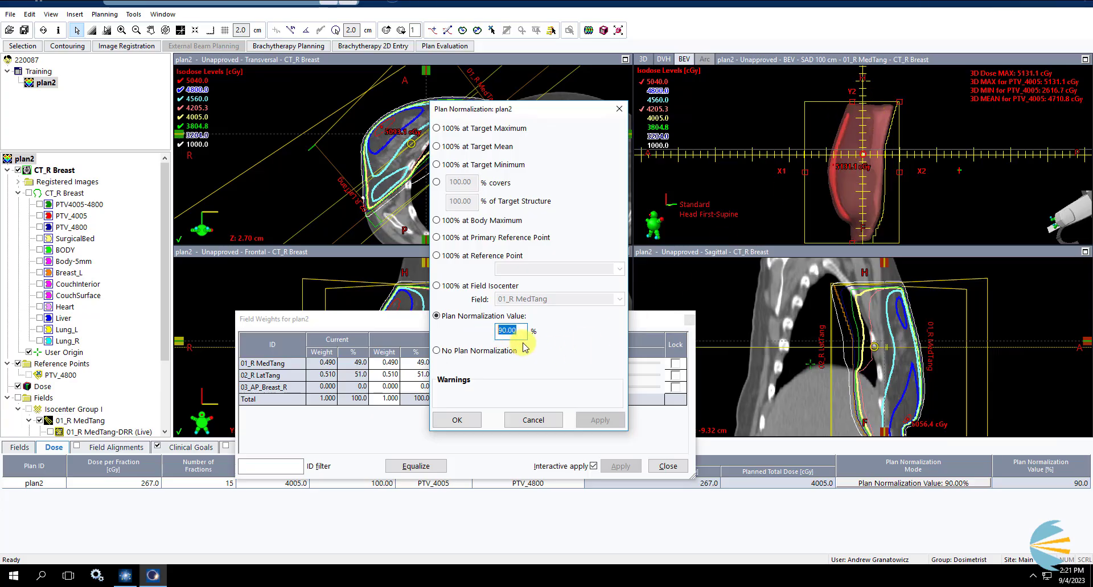
click(602, 419)
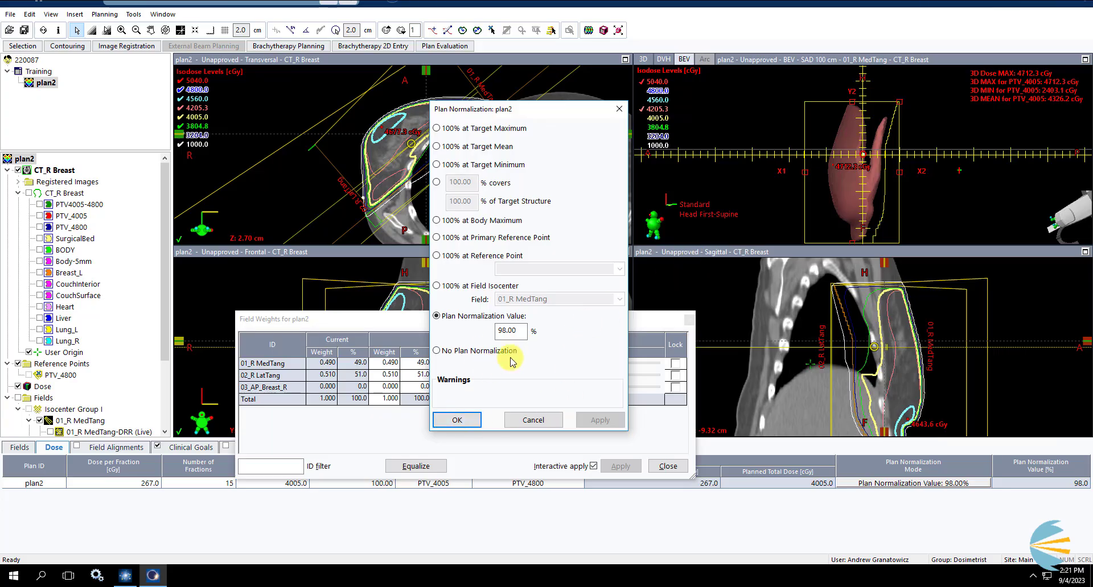
- Accept the 98% normalization, then show PTV_4800, 03_AP_Breast_R and that field's beam's-eye view
click(448, 420)
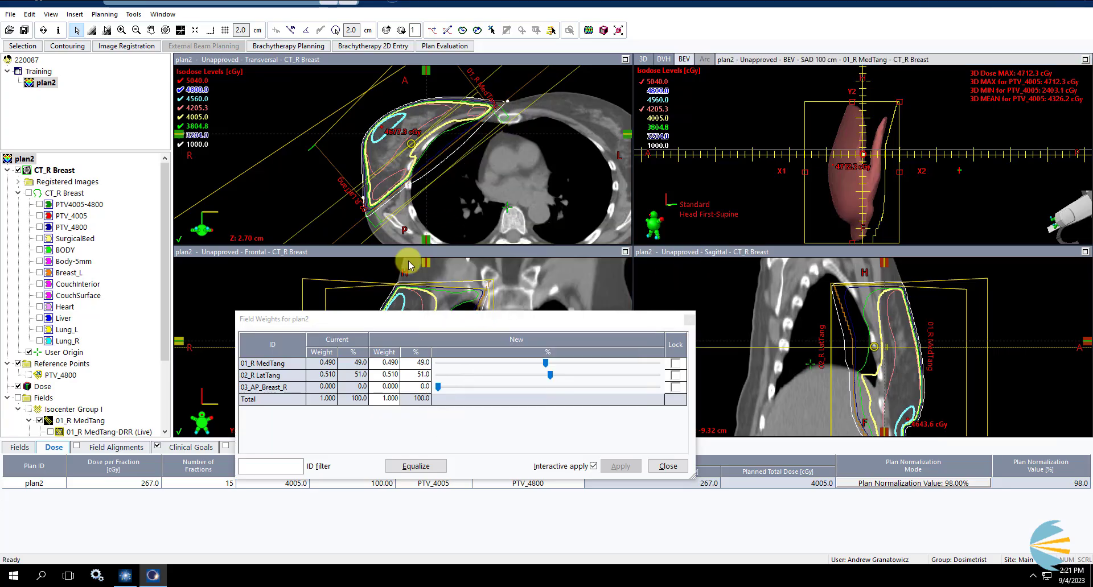
drag(415, 319, 502, 266)
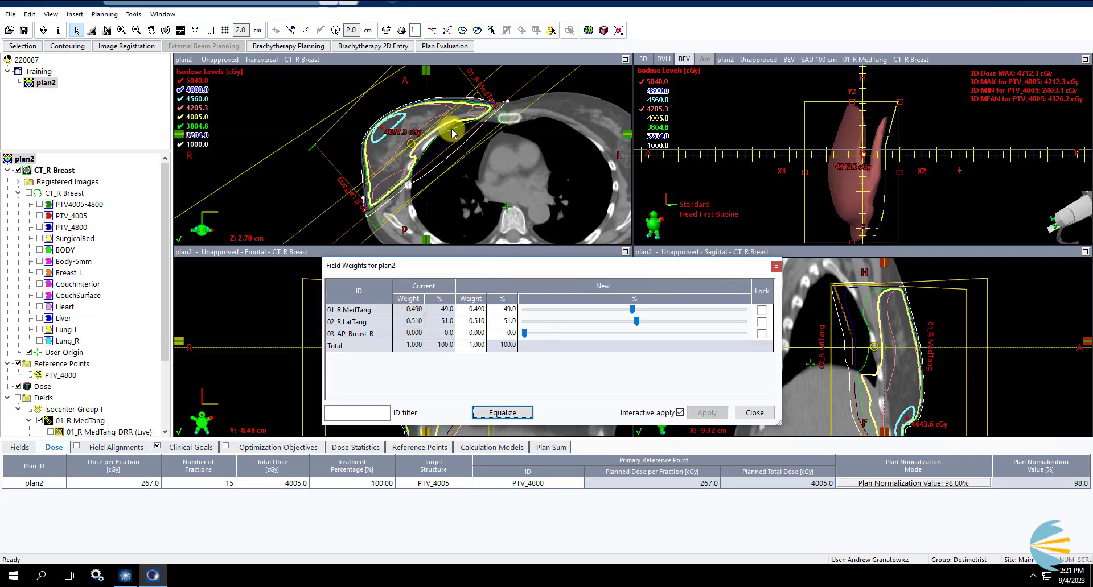
scroll(444, 142, down, 1)
scroll(442, 145, down, 1)
scroll(440, 143, down, 1)
scroll(440, 144, up, 5)
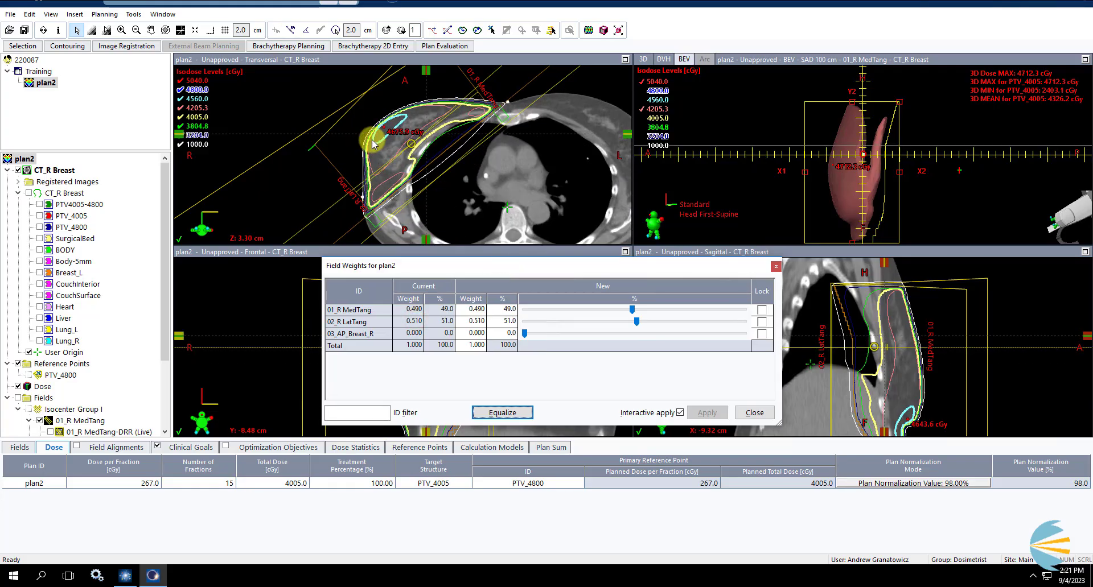
scroll(427, 158, up, 1)
scroll(415, 146, up, 1)
scroll(415, 144, up, 1)
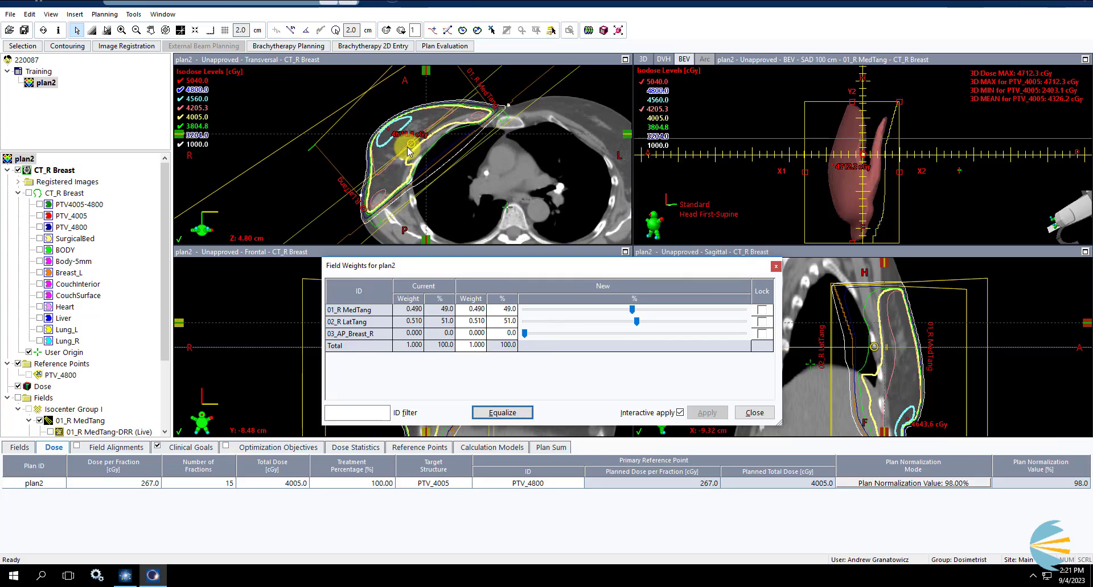
click(39, 227)
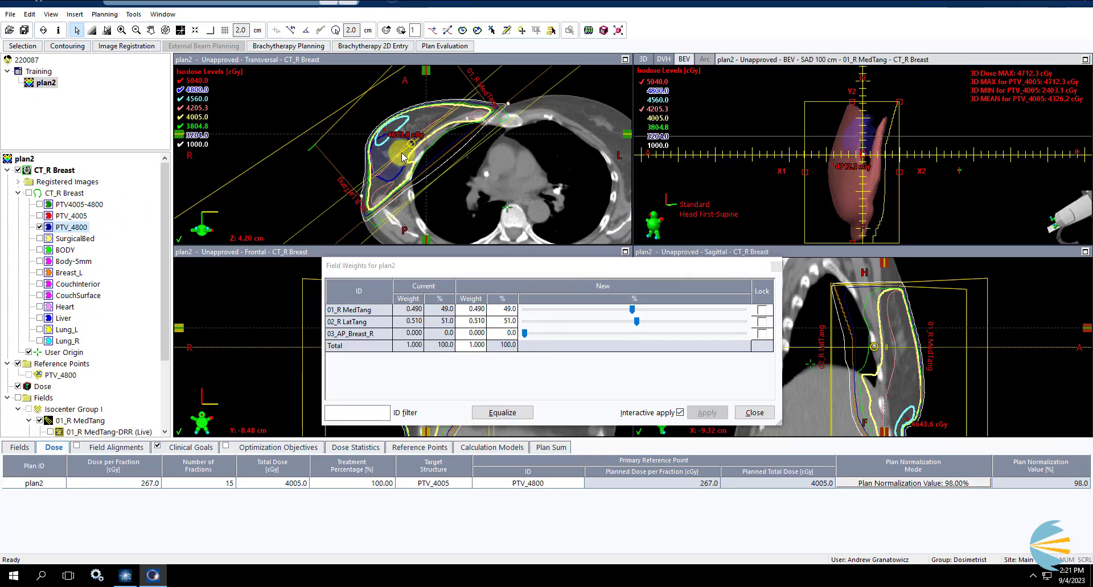
scroll(410, 158, up, 1)
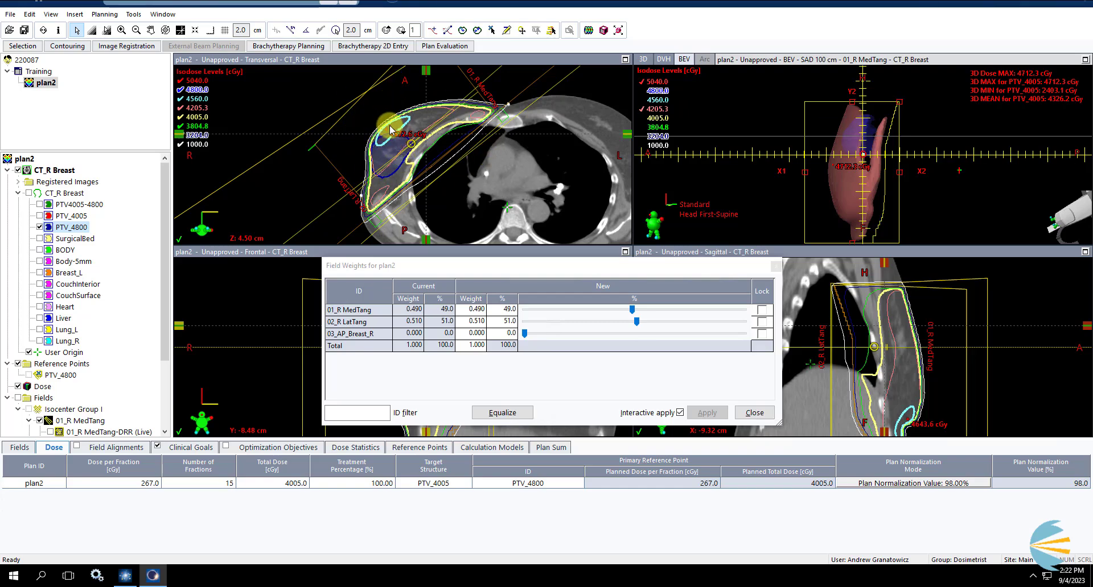
scroll(119, 320, down, 3)
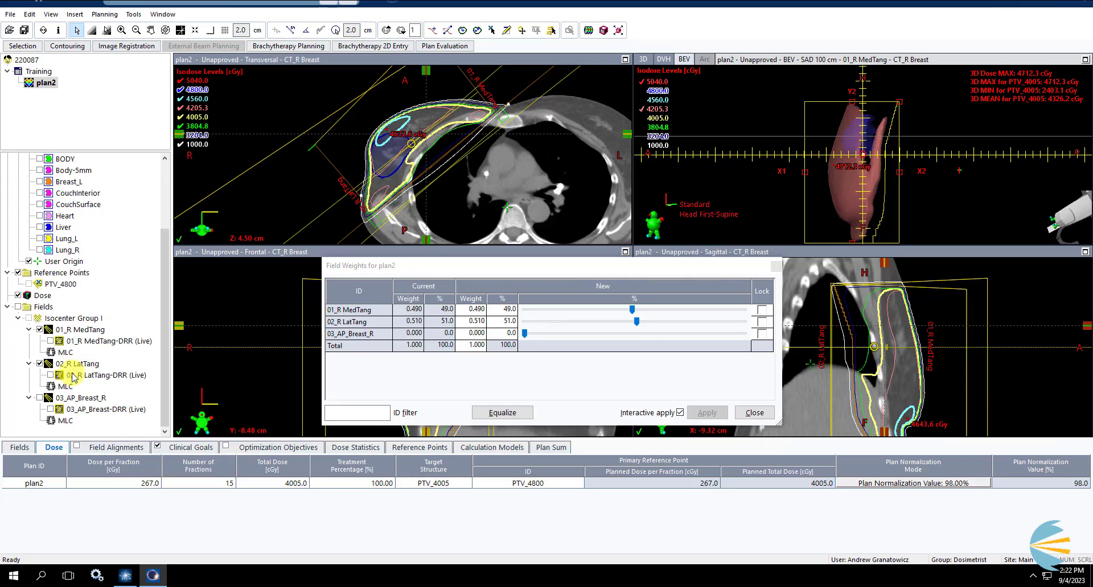
click(40, 398)
click(77, 398)
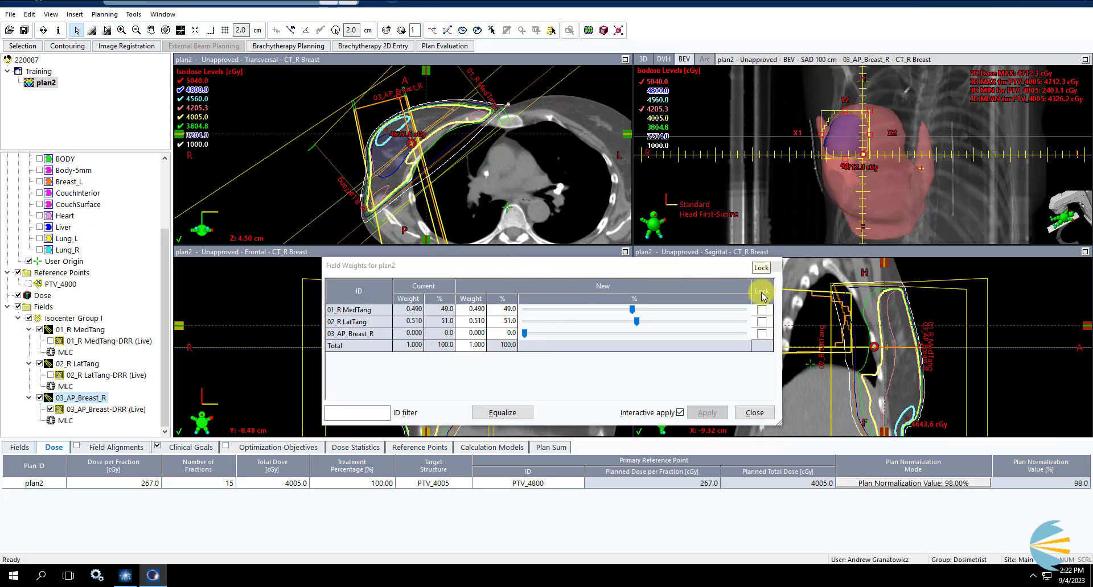
- Lock both tangent weights and set the total field weight to 1.050
click(761, 309)
click(761, 333)
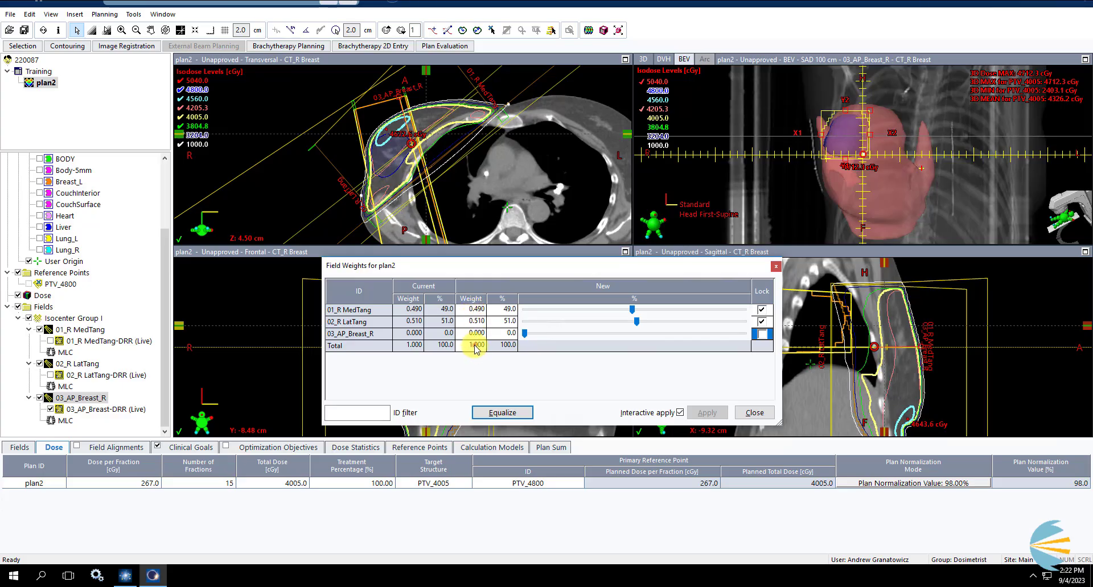
click(476, 346)
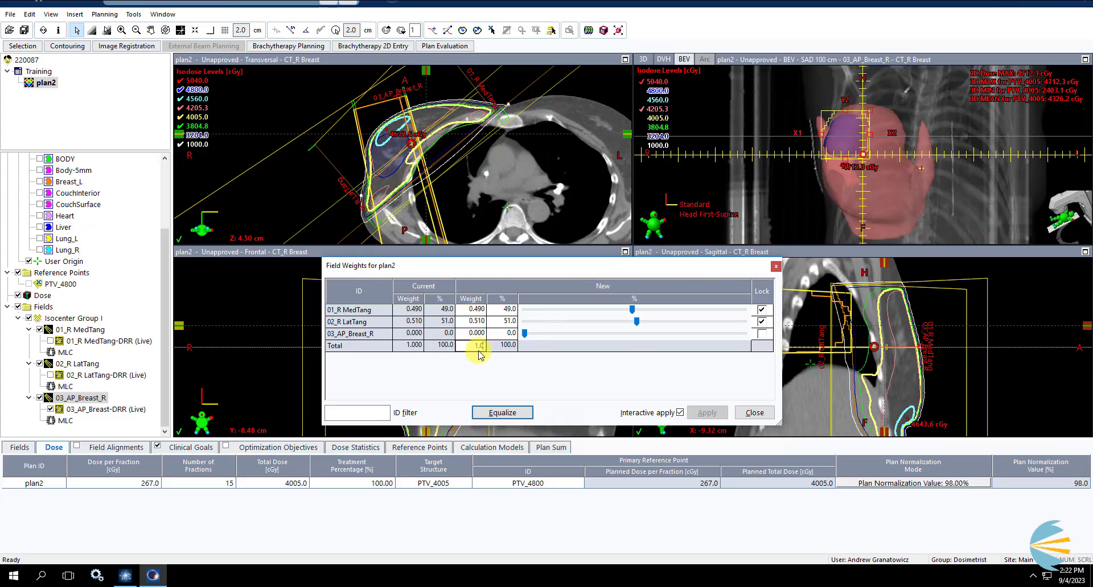
text(5)
key(Return)
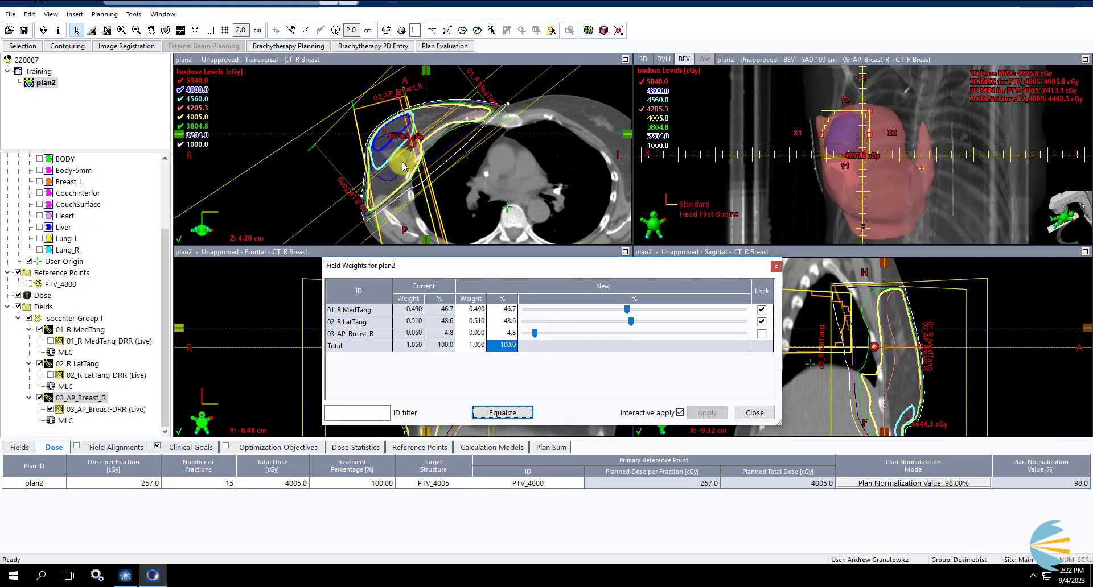
scroll(400, 167, down, 2)
scroll(404, 165, down, 4)
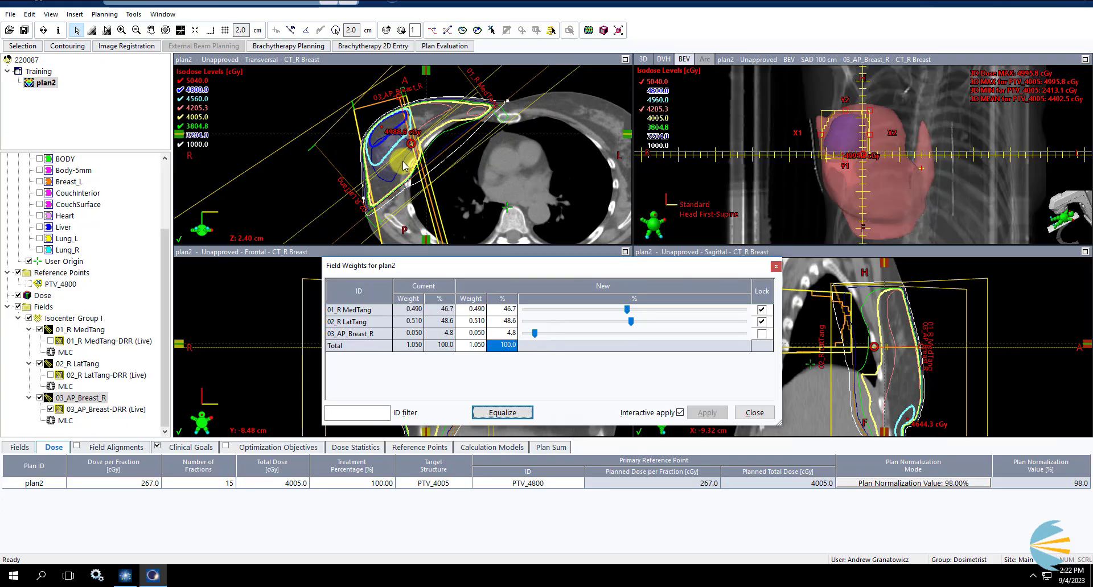
- Raise the total field weight to 1.070 and show the field table with MU values
click(508, 333)
click(472, 345)
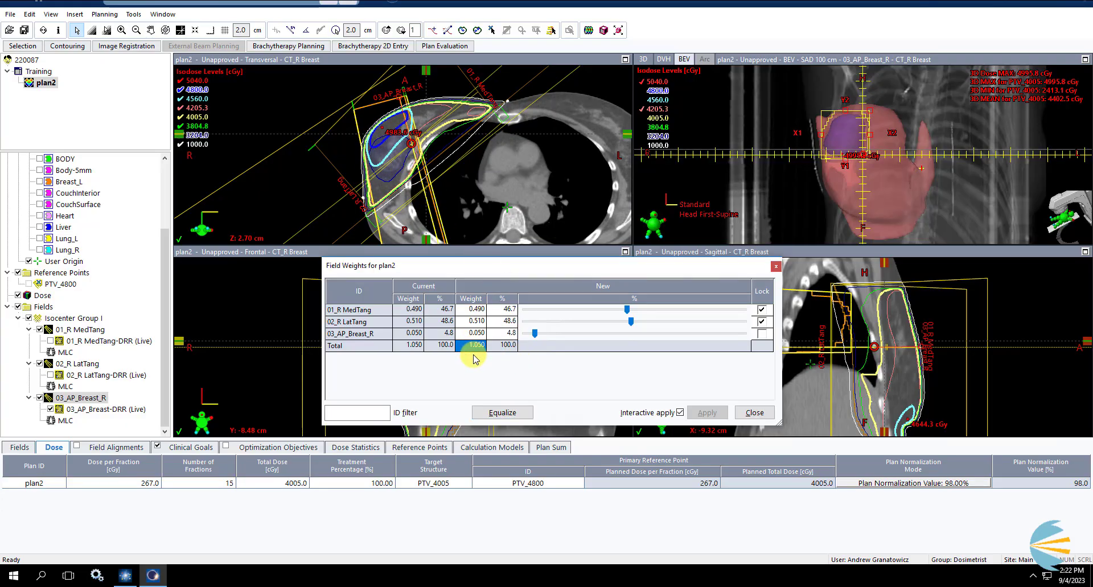
text(1)
key(Tab)
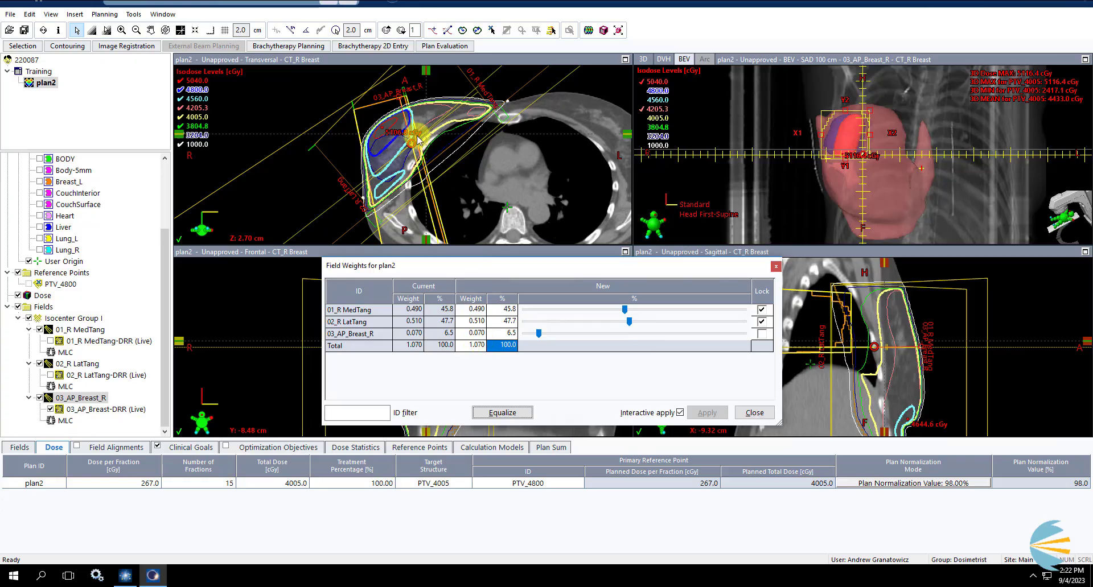
click(19, 448)
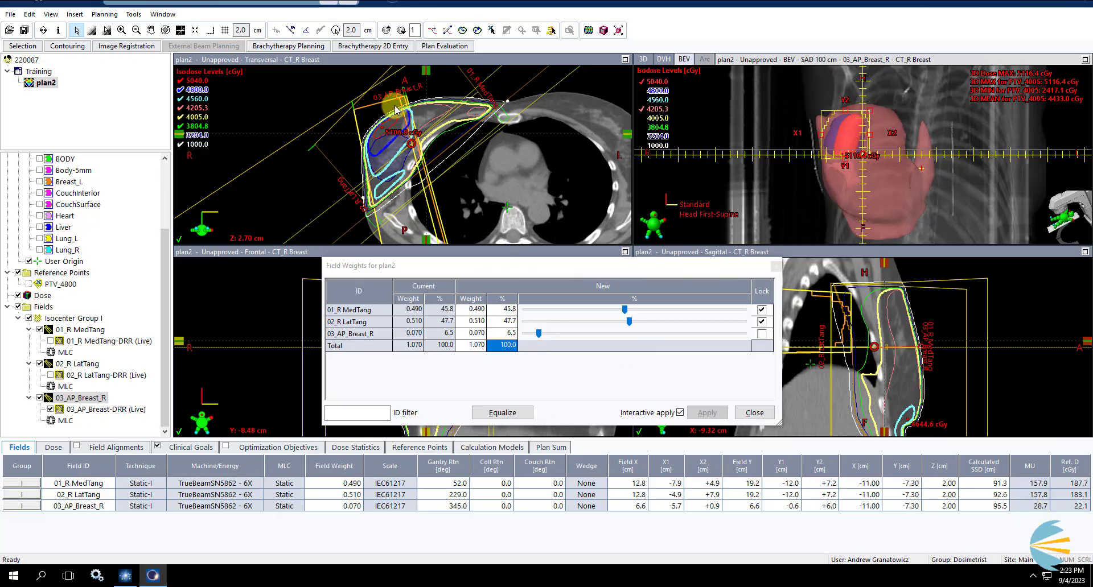
scroll(398, 156, up, 1)
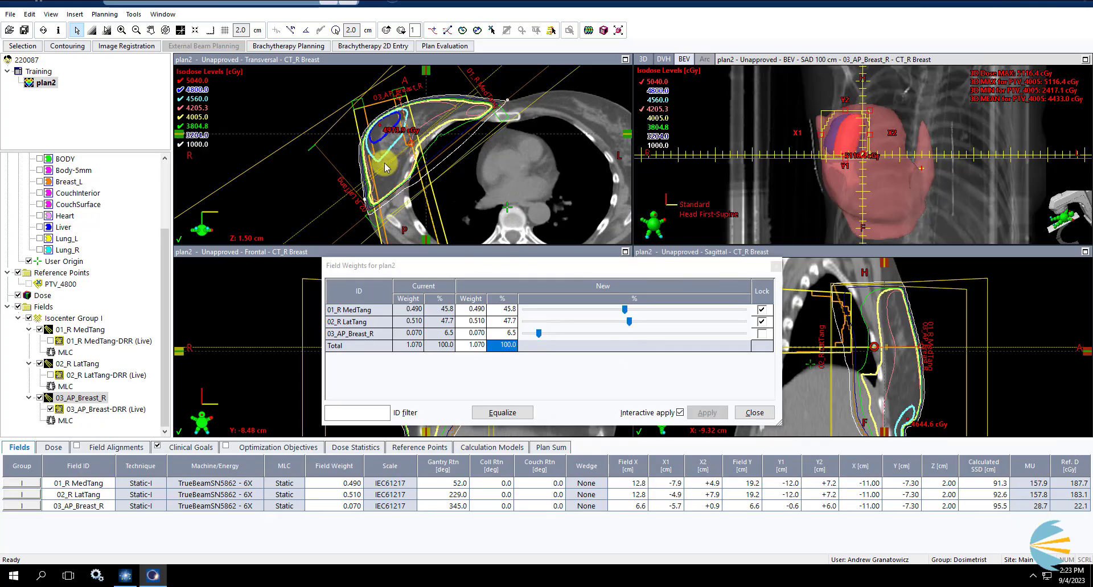
scroll(385, 159, up, 1)
scroll(385, 159, up, 3)
scroll(385, 160, up, 2)
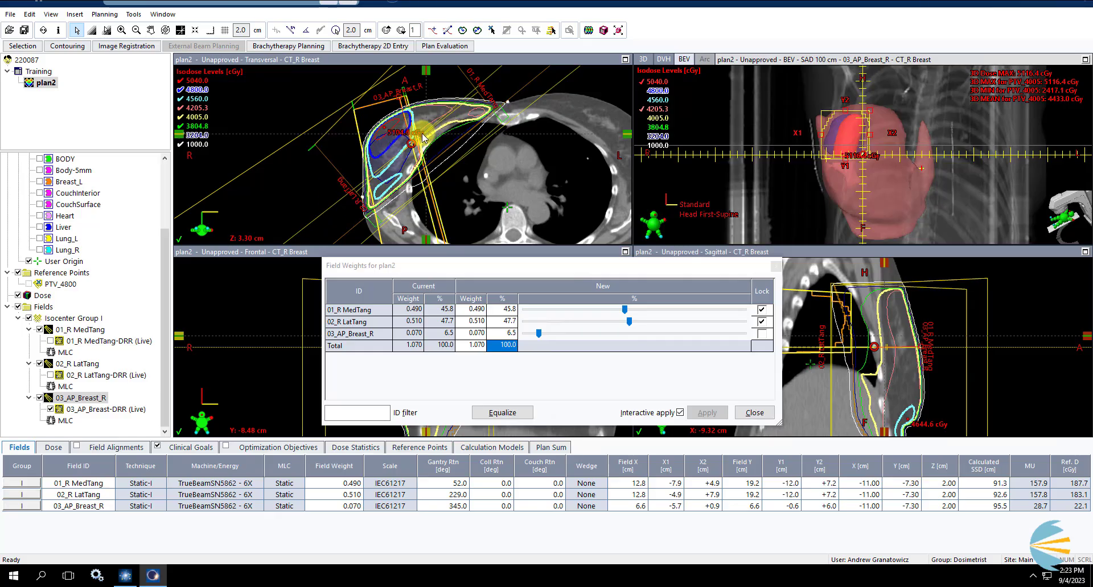
- Unlock the tangents and rescale all field weights to total 1.090, then 1.110
click(762, 322)
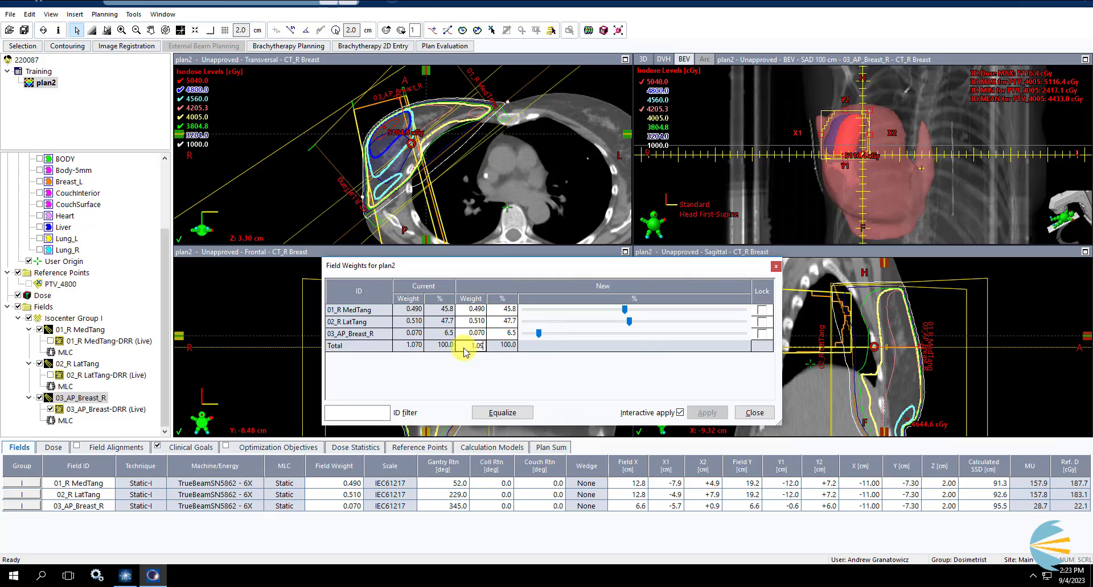
key(Tab)
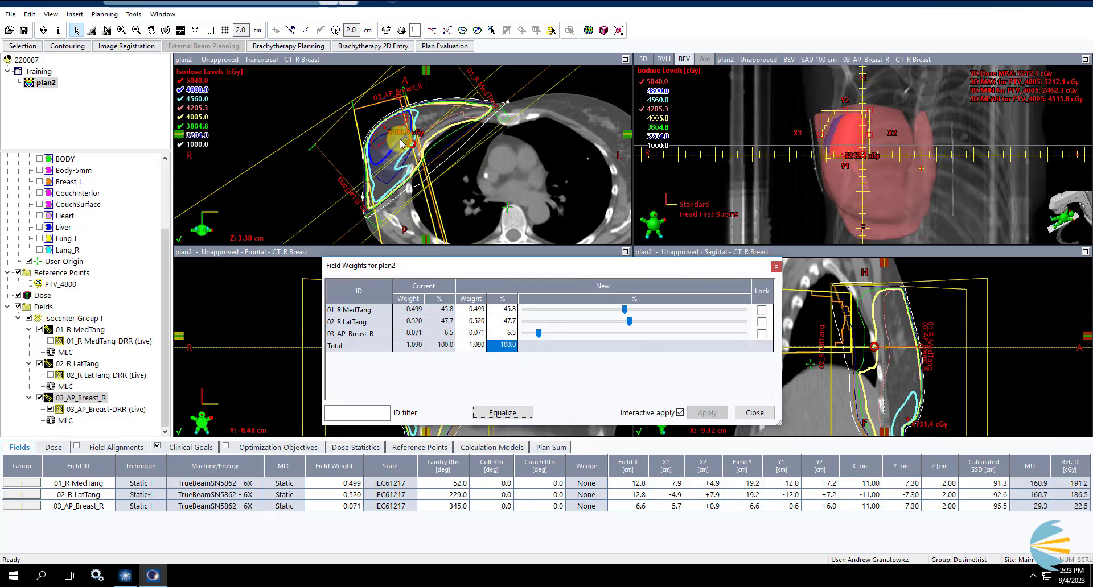
scroll(412, 132, down, 3)
scroll(412, 133, down, 3)
scroll(412, 133, down, 3)
scroll(412, 132, down, 3)
scroll(431, 128, down, 1)
scroll(427, 98, down, 1)
scroll(467, 138, up, 1)
scroll(435, 125, up, 1)
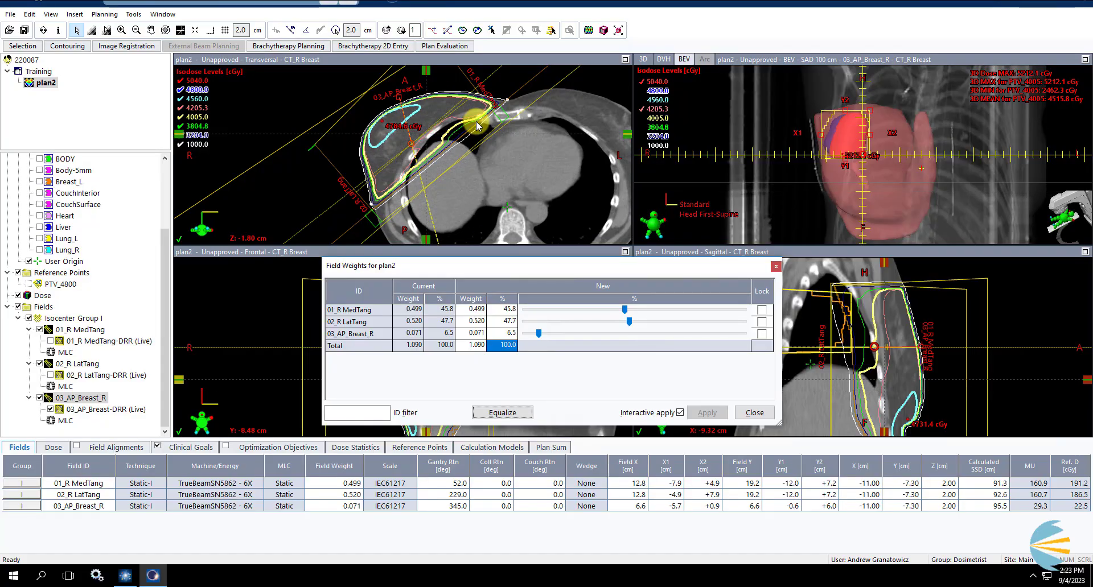
scroll(421, 140, up, 5)
scroll(414, 148, up, 5)
scroll(405, 155, up, 5)
scroll(397, 164, up, 4)
scroll(396, 168, up, 1)
scroll(401, 166, up, 2)
scroll(403, 166, up, 1)
scroll(411, 164, up, 2)
scroll(410, 166, down, 2)
scroll(408, 168, down, 2)
scroll(407, 169, down, 2)
scroll(406, 172, down, 1)
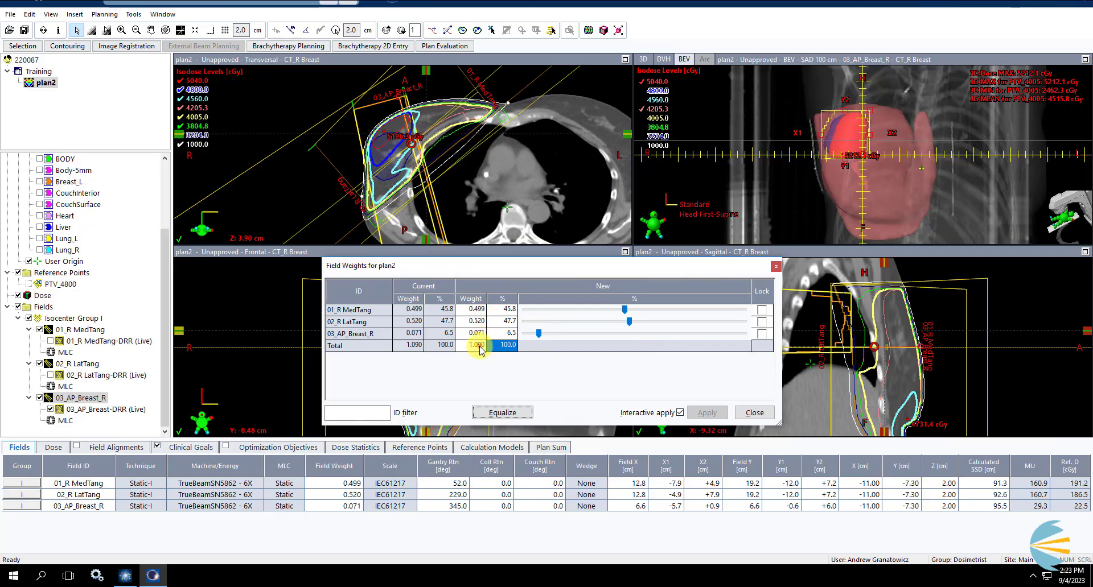
click(480, 347)
text(1.1)
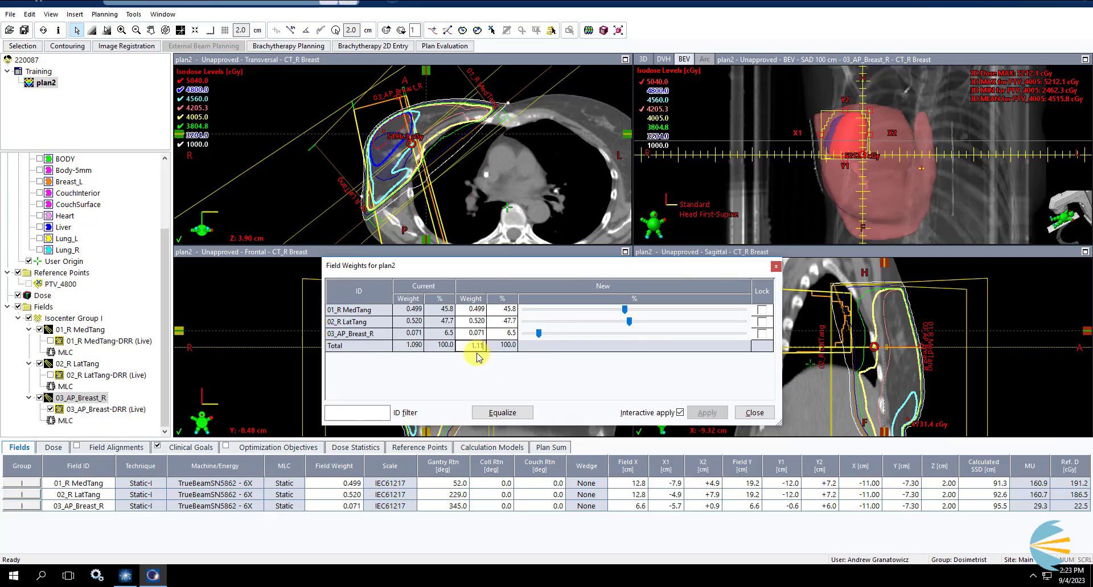
key(Tab)
scroll(400, 171, up, 4)
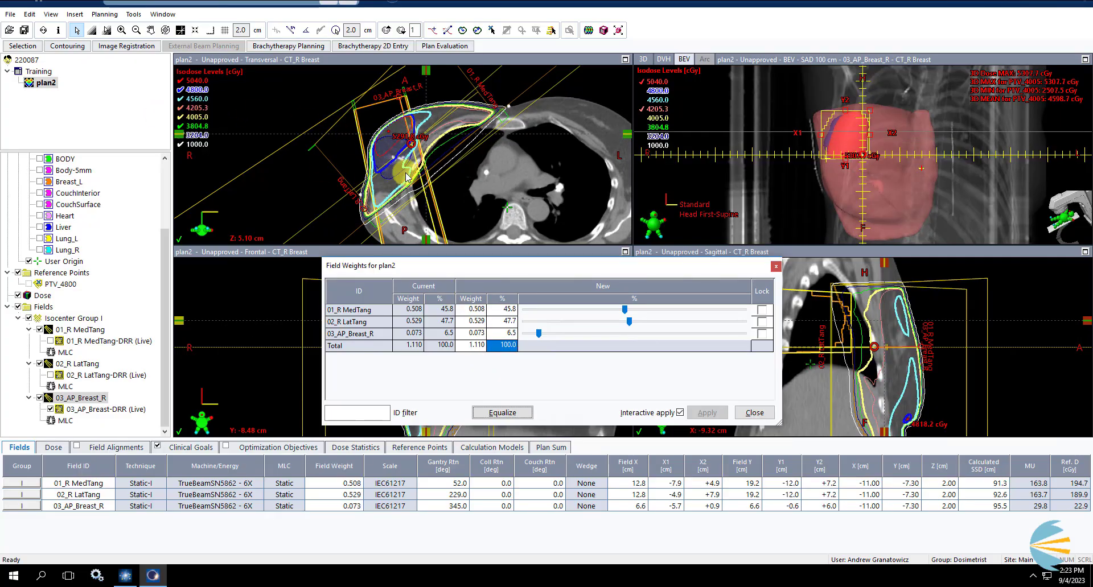
scroll(407, 178, down, 2)
scroll(409, 176, down, 2)
scroll(410, 175, down, 2)
scroll(412, 172, down, 2)
scroll(410, 173, down, 3)
scroll(410, 174, down, 2)
scroll(411, 173, down, 2)
scroll(411, 173, up, 5)
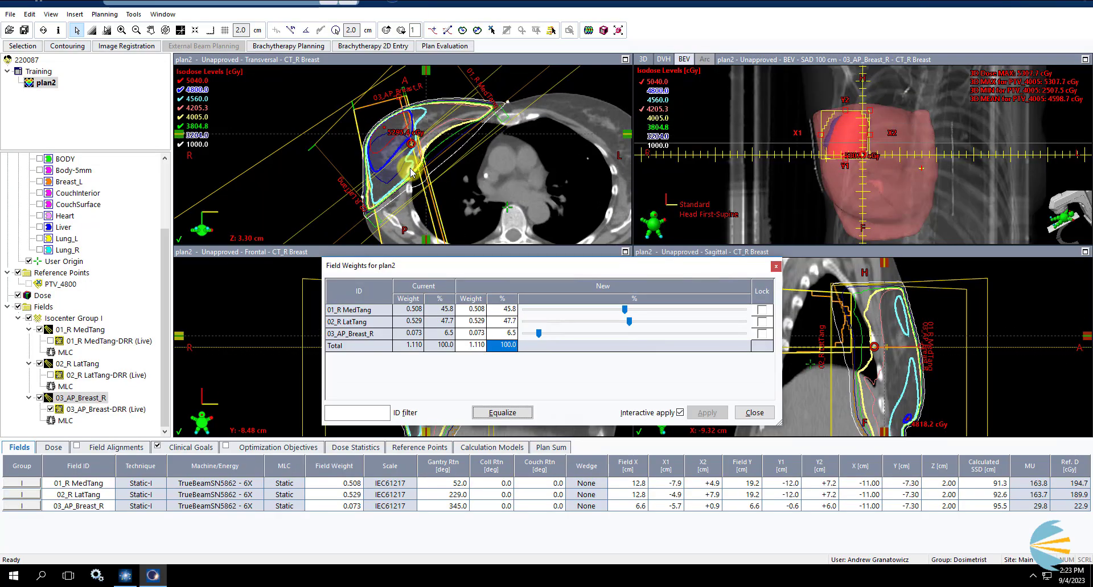
scroll(411, 173, down, 2)
scroll(411, 173, up, 2)
scroll(401, 170, up, 2)
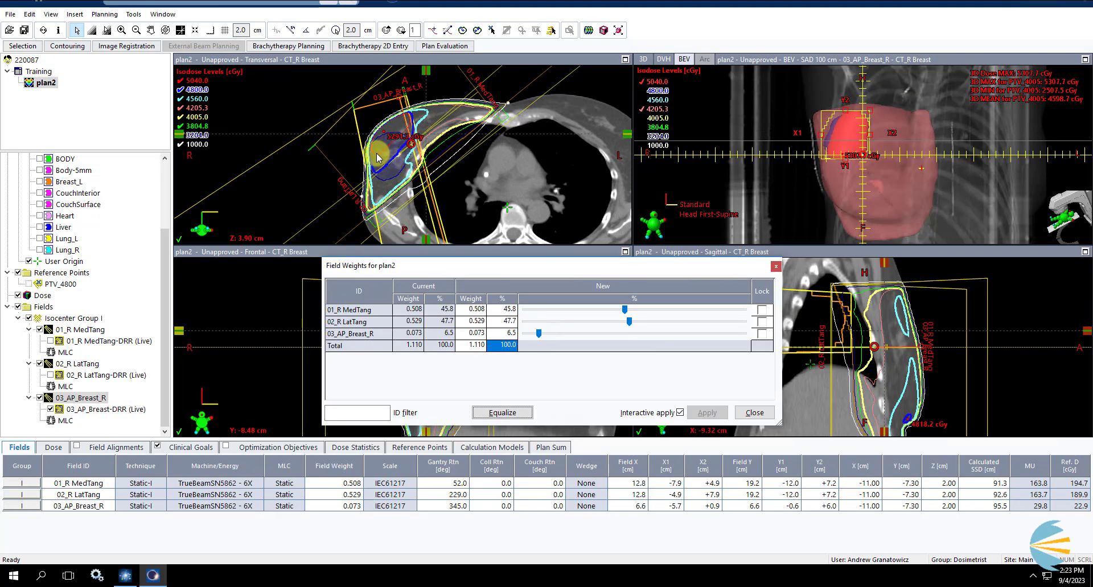
- Close Field Weights and review detailed clinical goals: PTV_4005 V4320 cGy fails at 89.40%
click(756, 413)
click(190, 448)
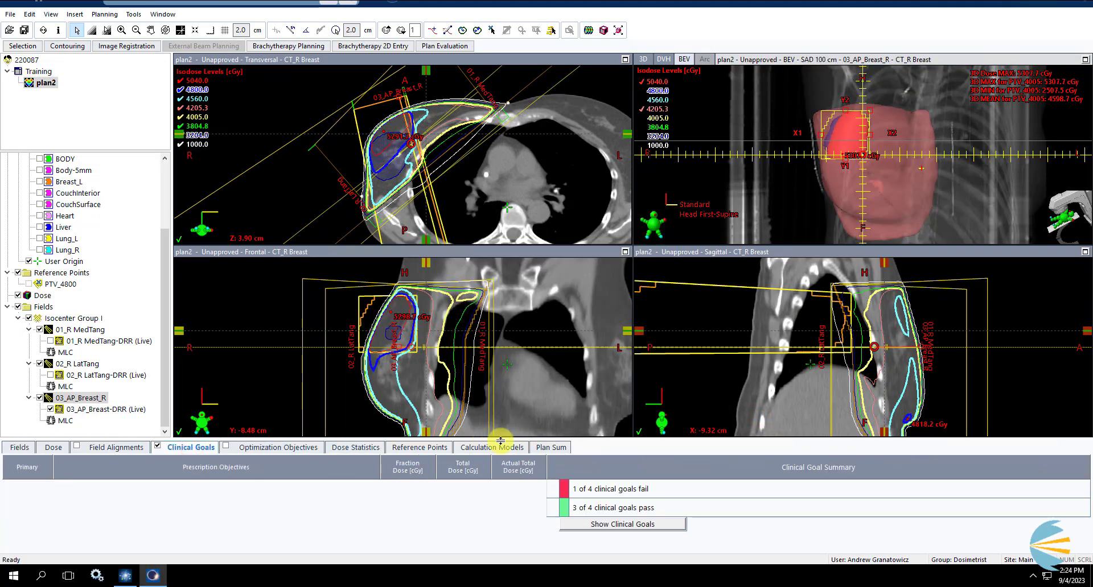
click(570, 526)
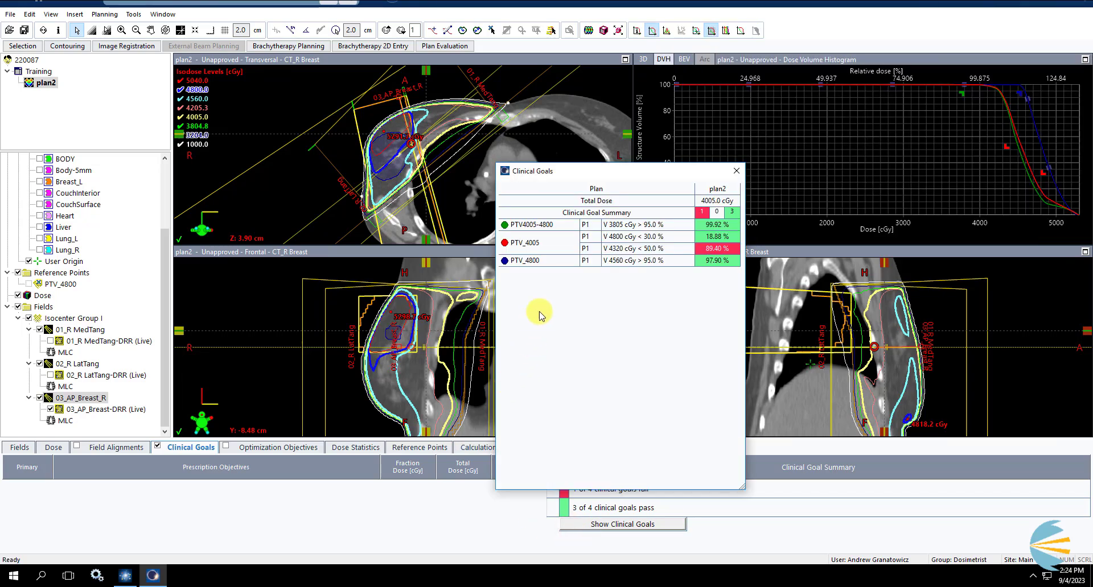
drag(587, 170, 528, 176)
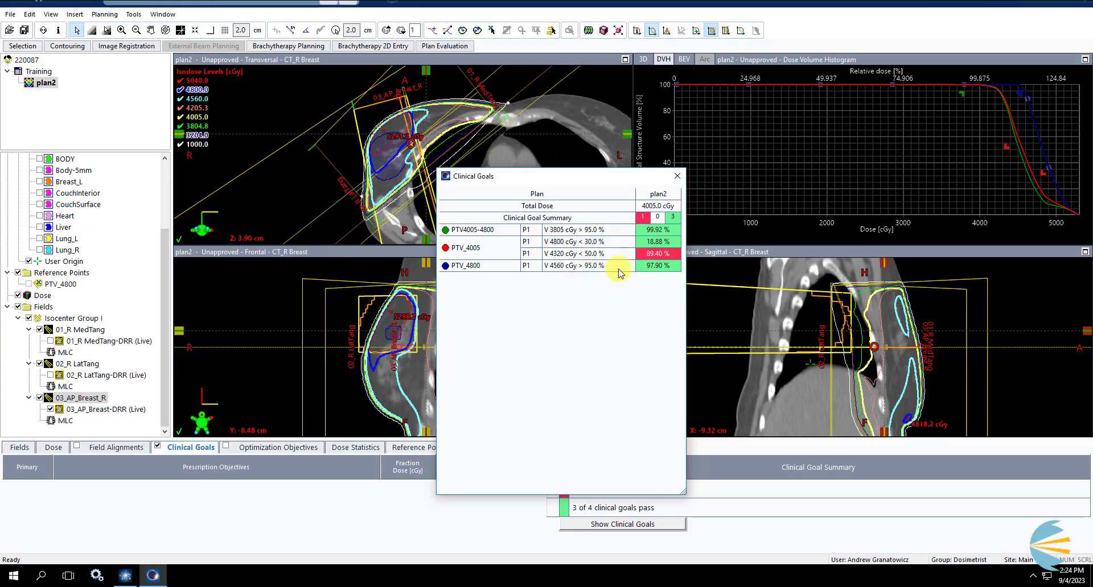
click(643, 271)
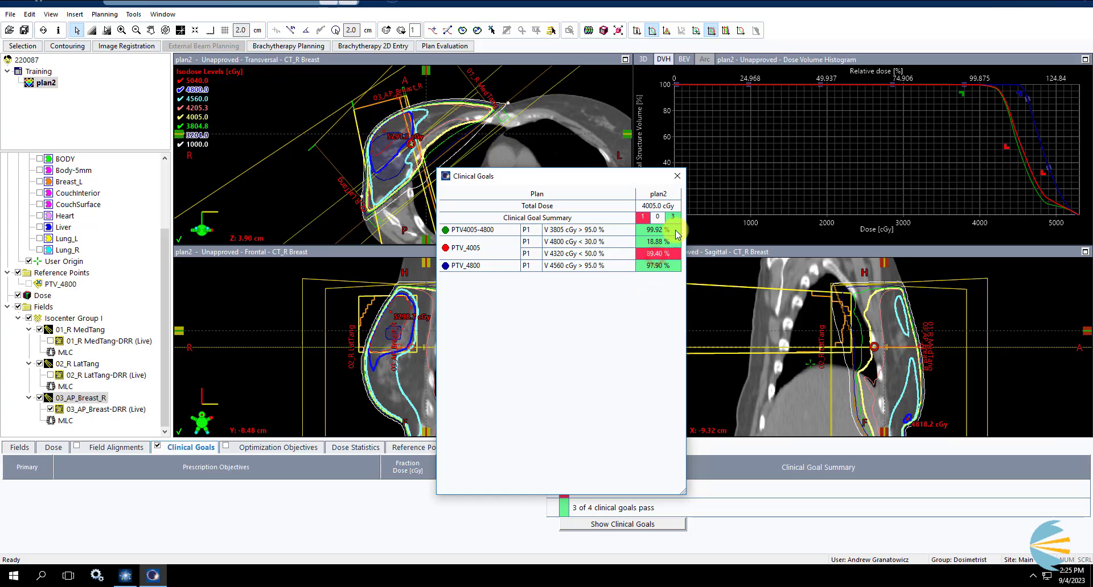
- Close the clinical goals summary and switch the DVH pane to 01_R MedTang's beam's-eye view
click(676, 176)
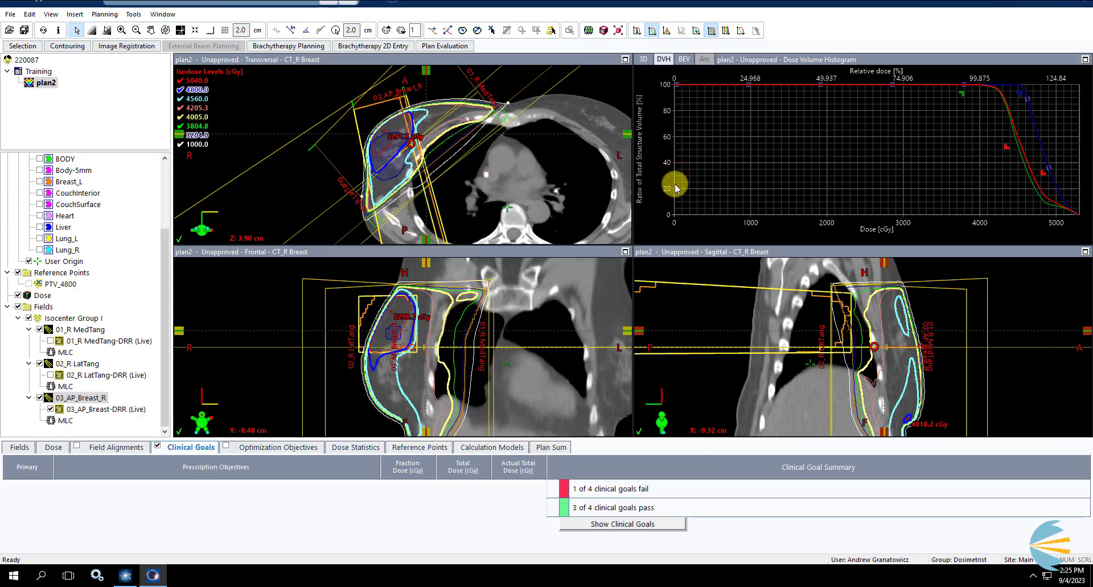
right_click(741, 141)
click(743, 149)
right_click(736, 147)
click(934, 243)
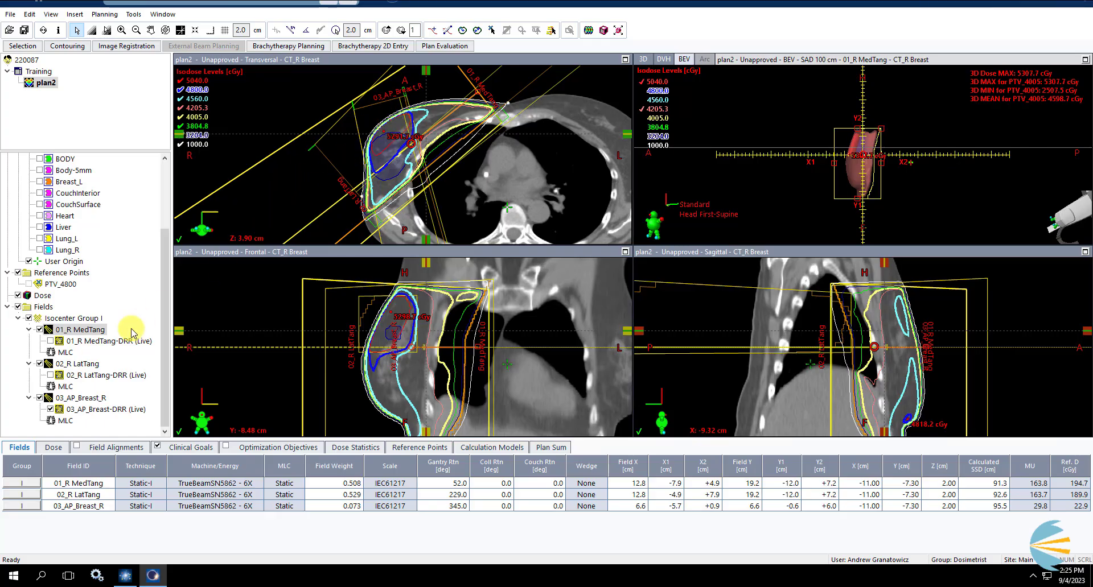
- Create the subfield 01_R MedTang.1 inside 01_R MedTang and maximize its beam's-eye view
right_click(73, 331)
click(114, 205)
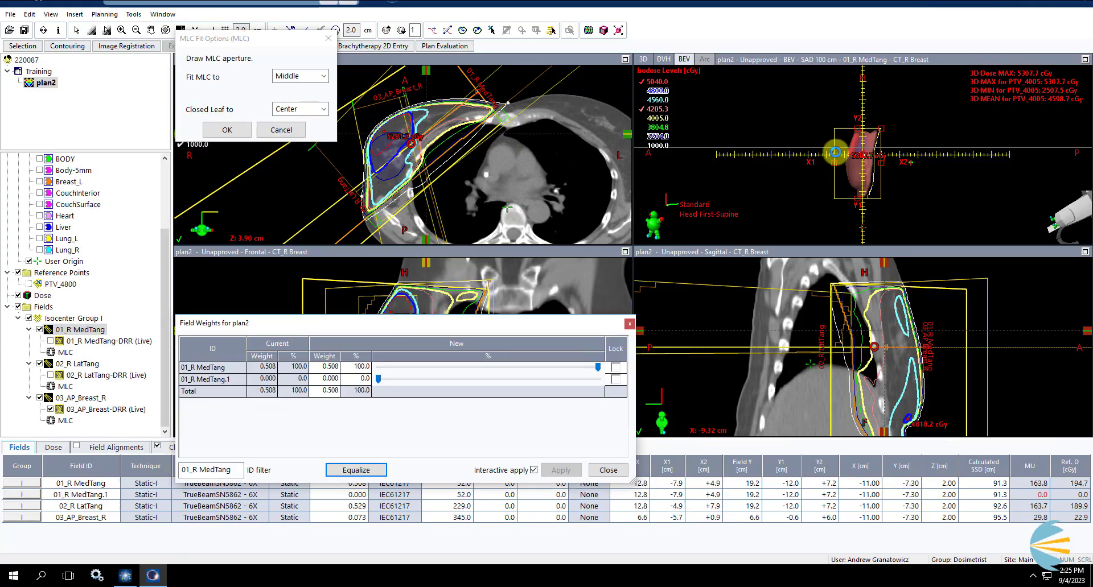
scroll(885, 151, up, 2)
scroll(880, 155, up, 2)
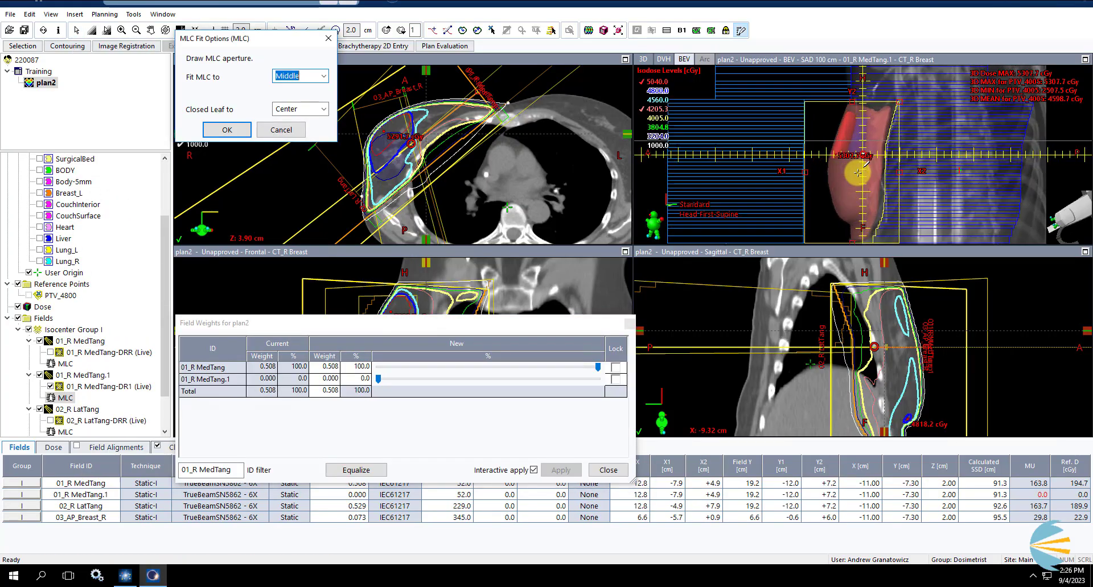
scroll(869, 162, up, 1)
click(868, 163)
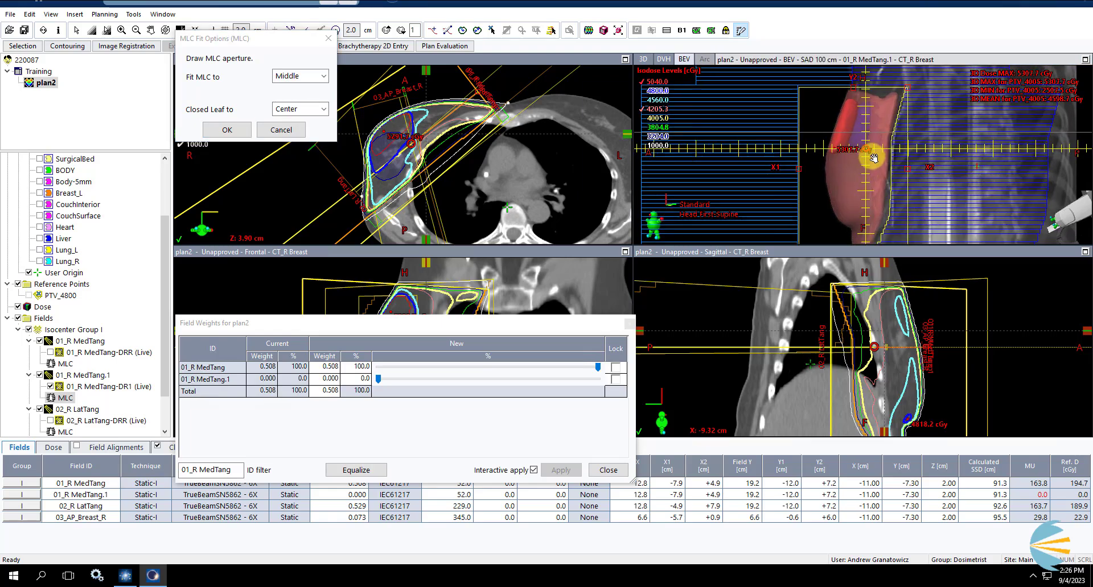
click(1085, 59)
scroll(769, 181, up, 2)
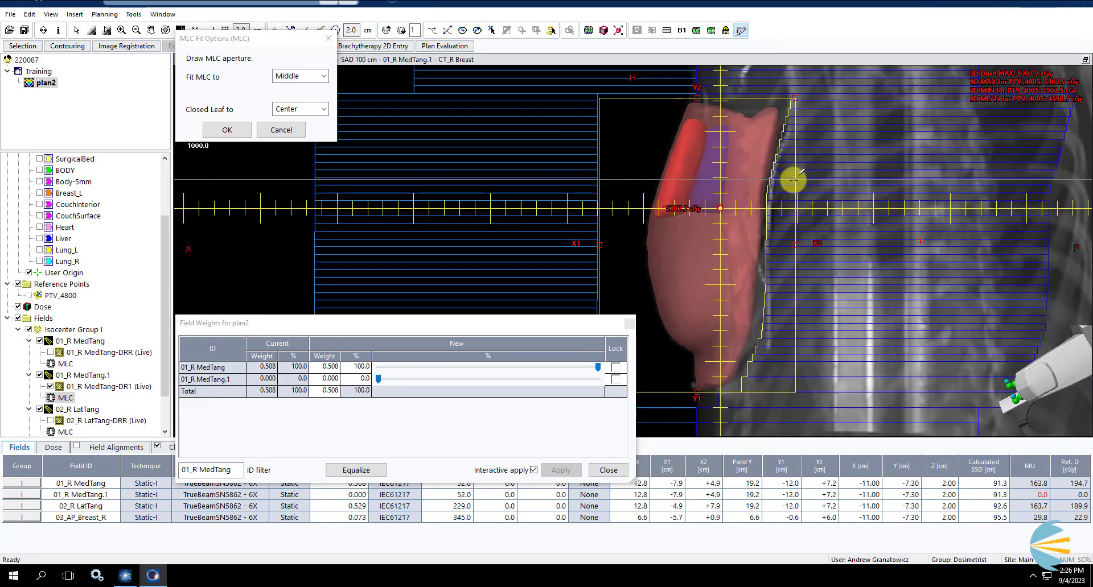
scroll(818, 179, down, 1)
- Move the dialogs aside, display the 5040.0 cGy isodose line, and recheck MLC fitting options
drag(422, 325, 361, 322)
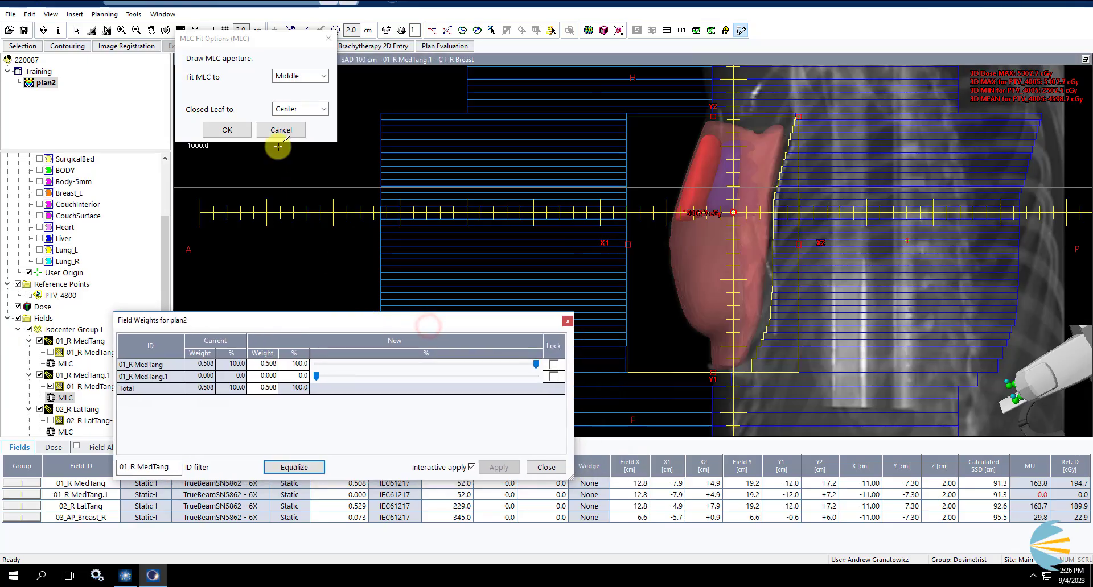
drag(268, 41, 379, 168)
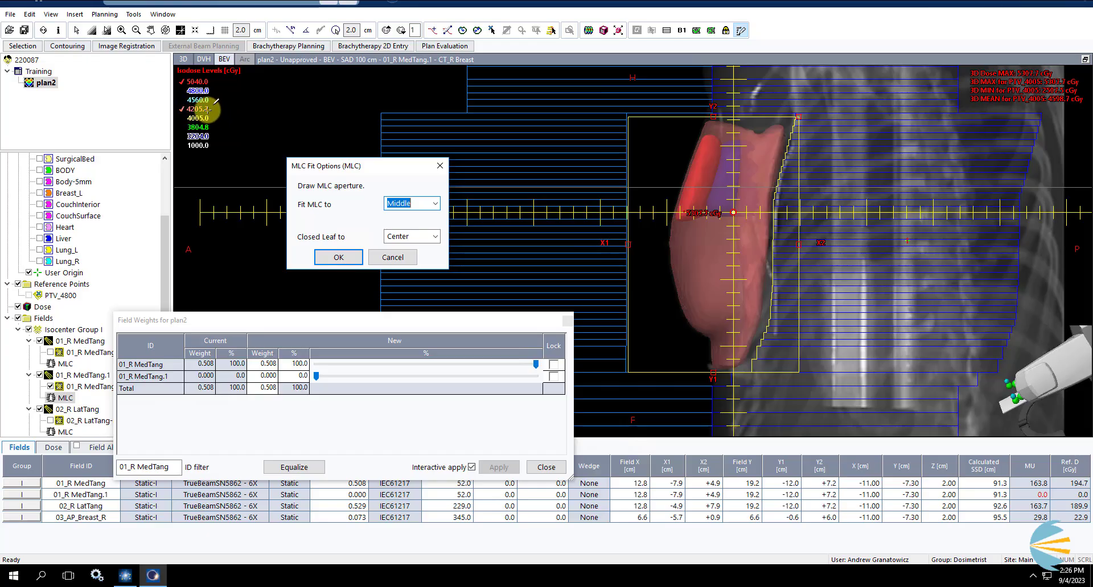
click(209, 82)
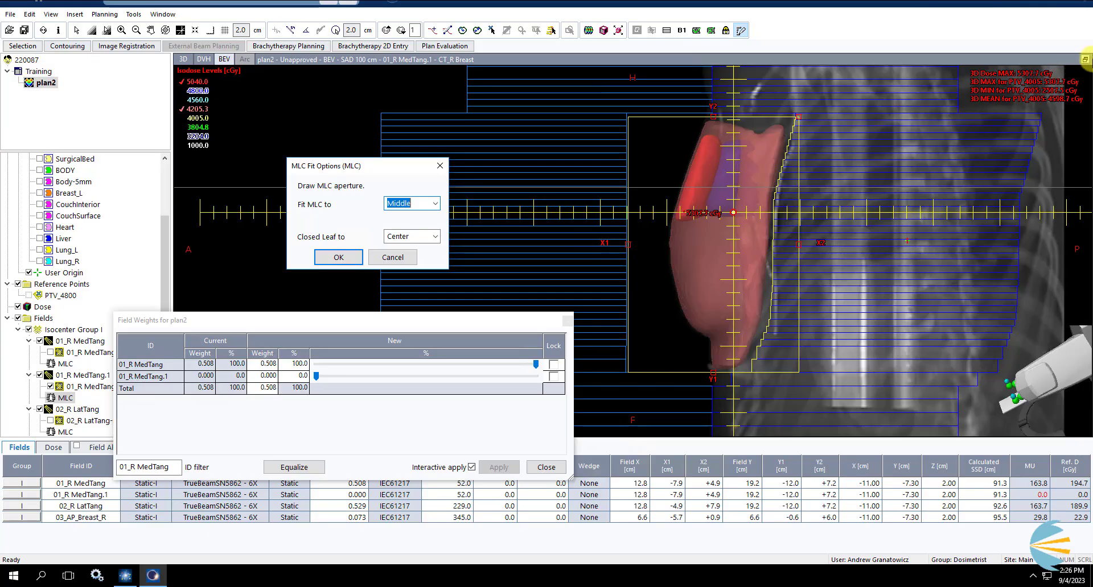
click(1085, 60)
click(373, 171)
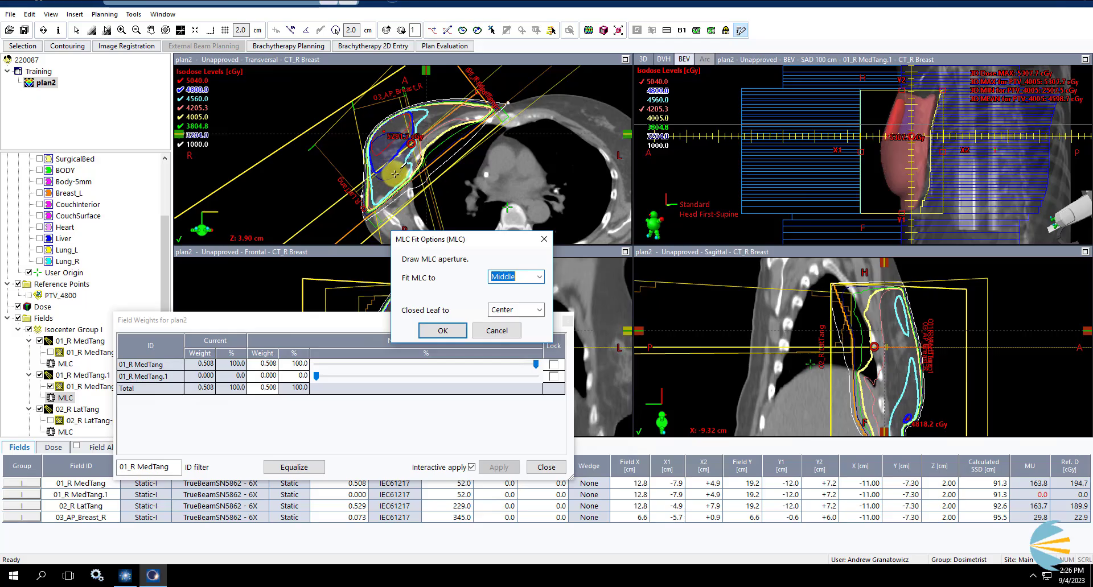
click(1085, 60)
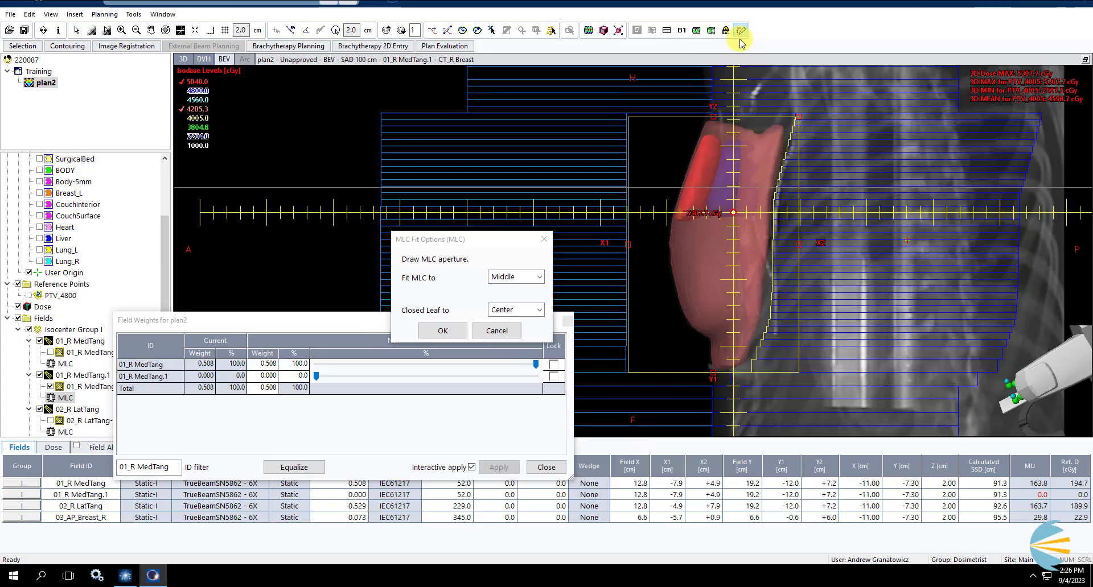
- Outline an MLC aperture around the breast for 01_R MedTang.1 and fit the leaves
key(Return)
click(652, 30)
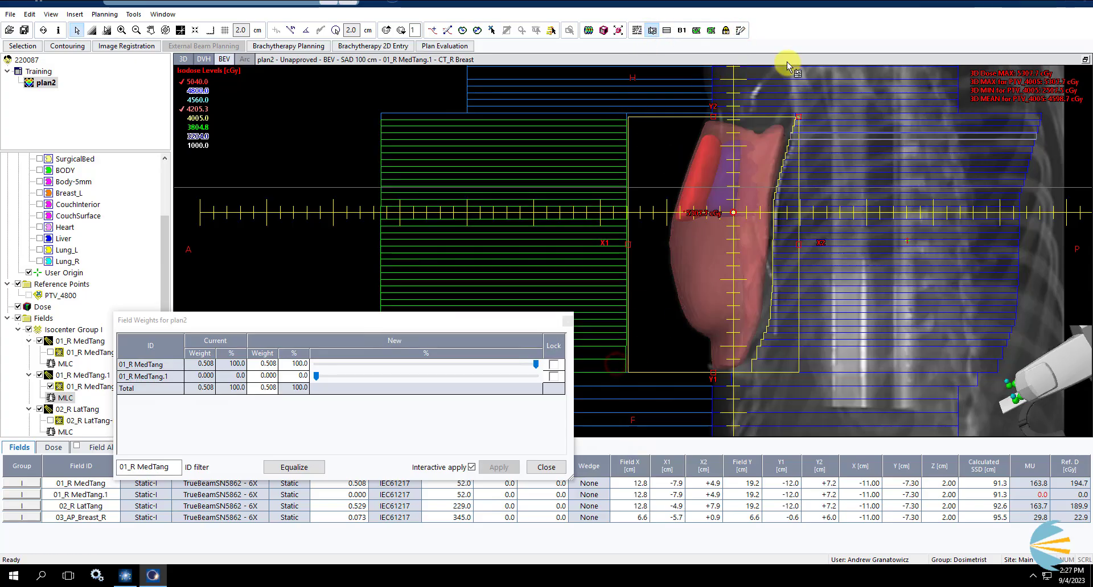
click(740, 29)
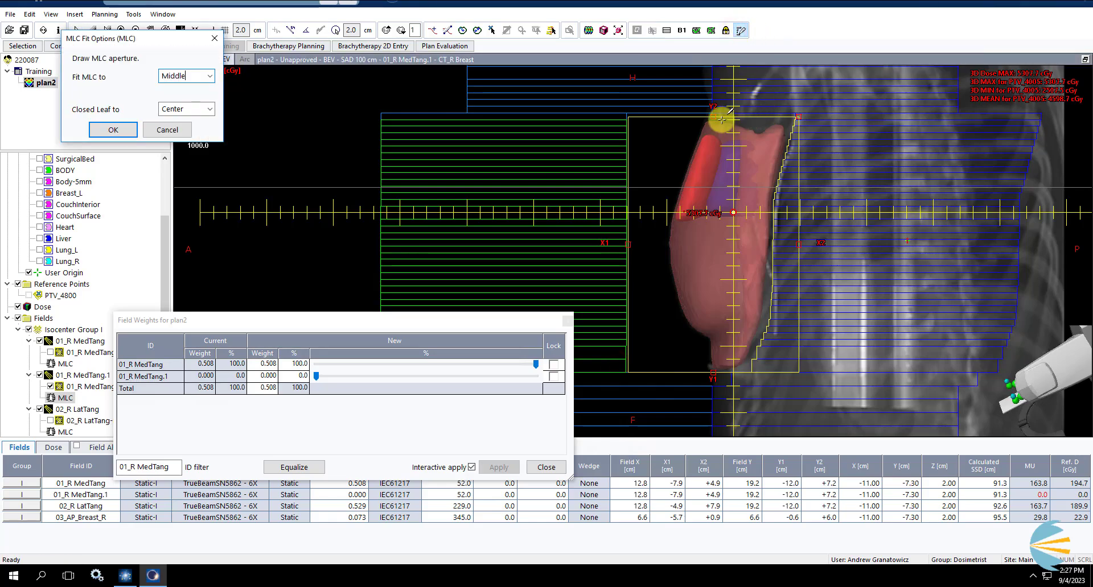
click(767, 123)
click(779, 136)
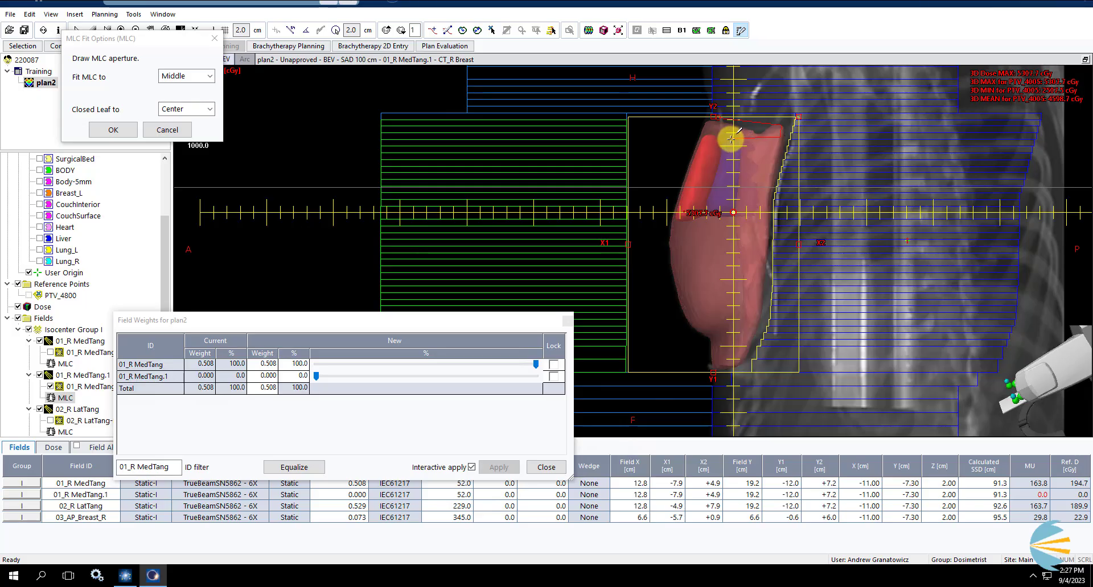
click(740, 172)
click(722, 141)
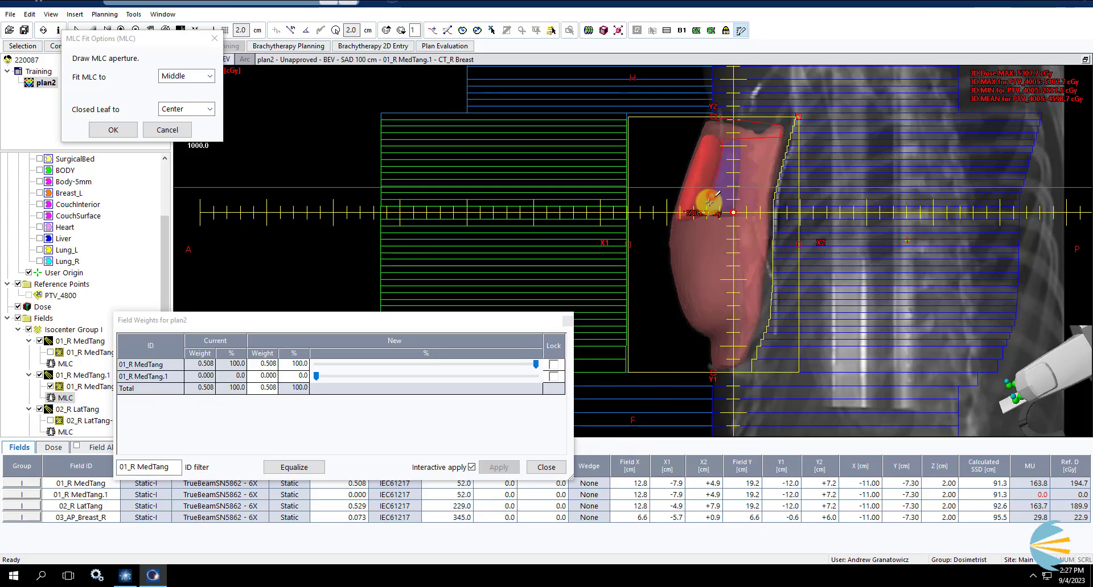
click(767, 220)
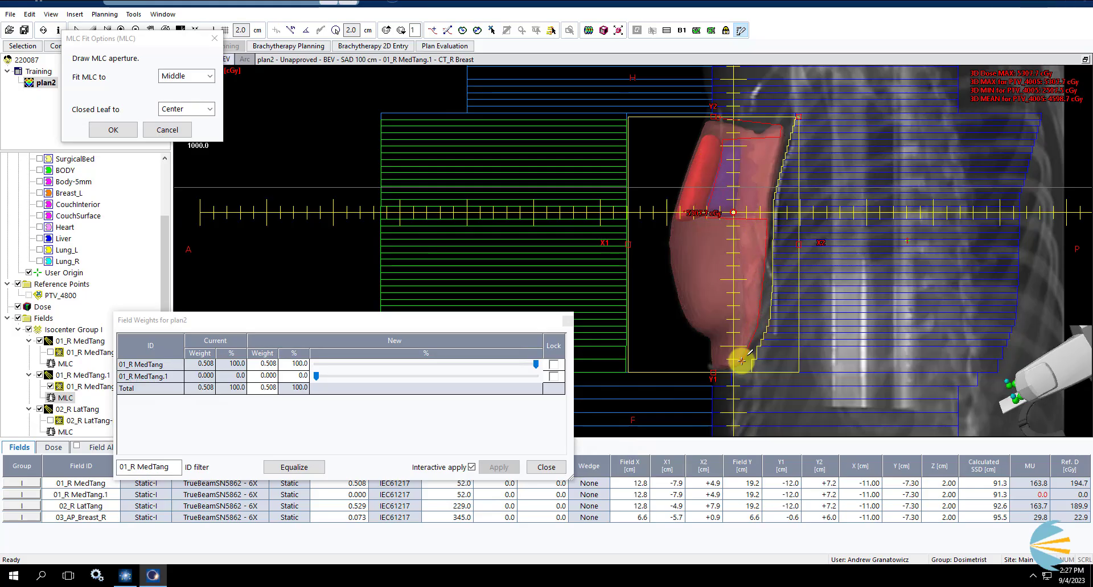
drag(741, 361, 745, 105)
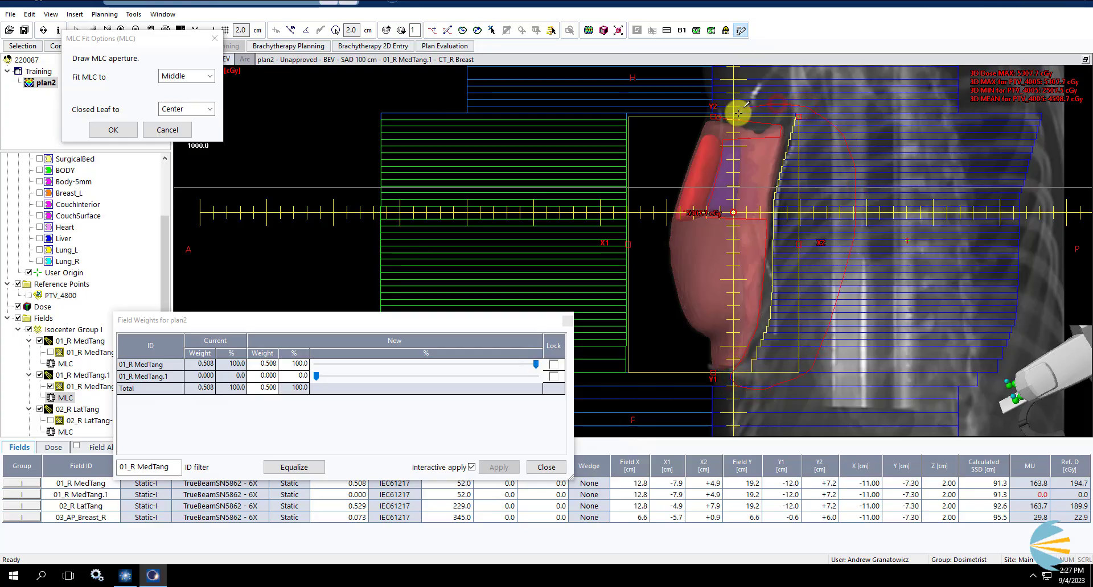
key(Return)
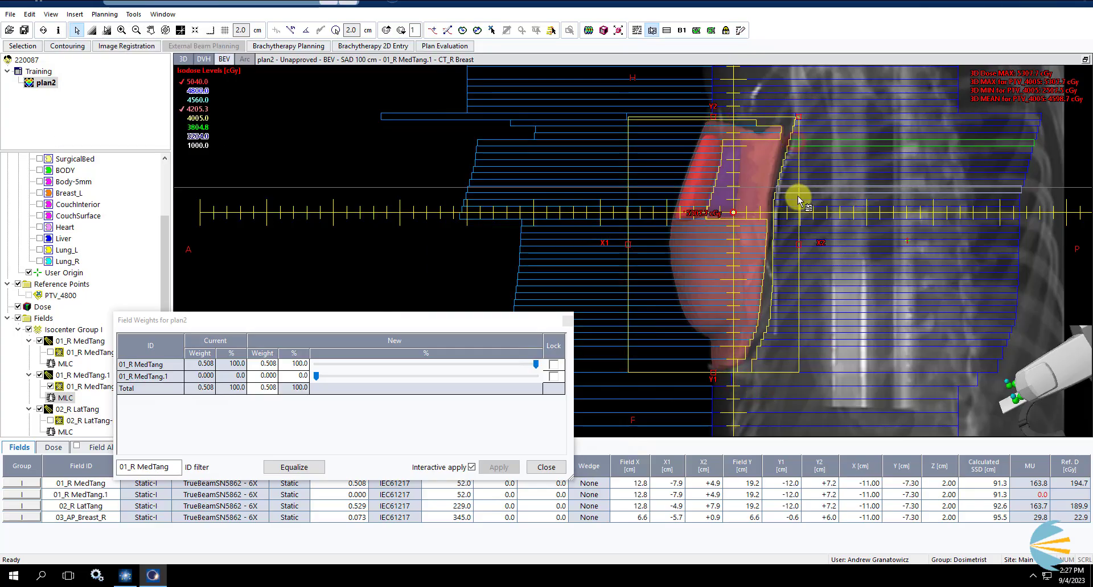
- Trace an additional aperture outline, refit the leaves, and drag a leaf edge upward
click(742, 32)
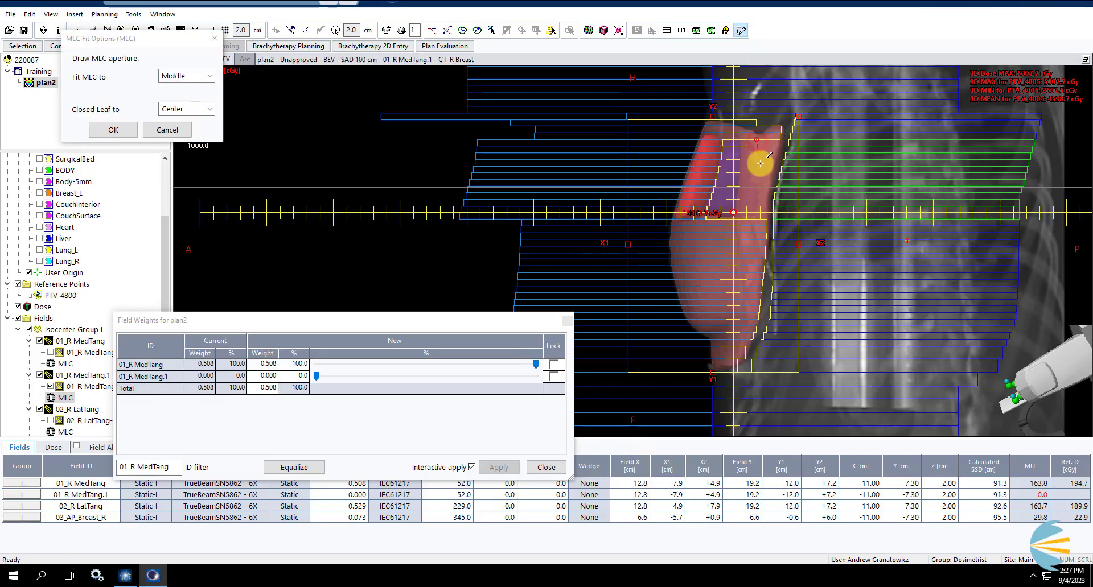
drag(760, 201, 752, 148)
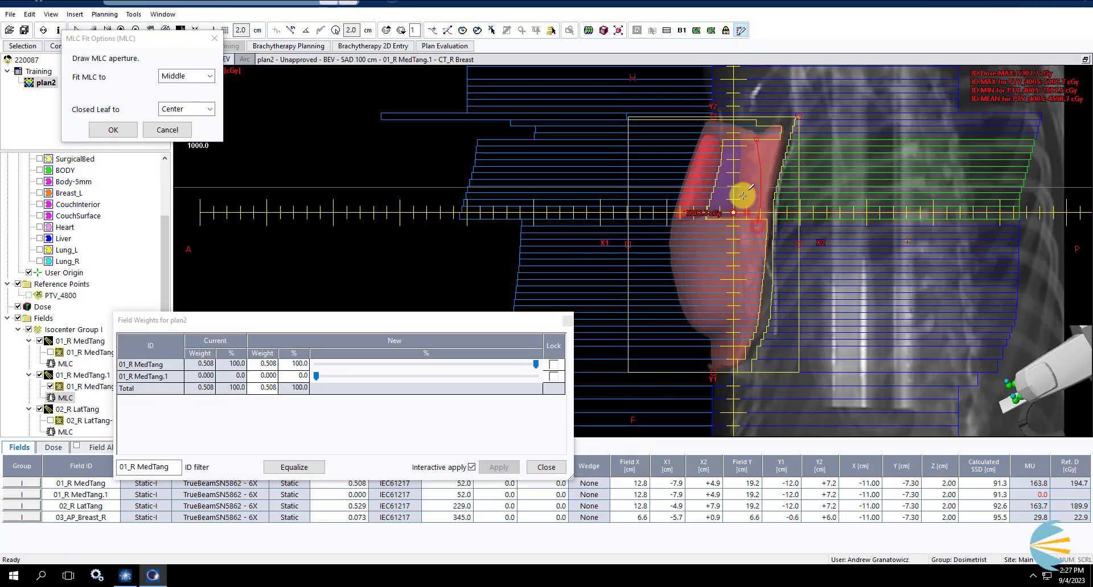
key(Return)
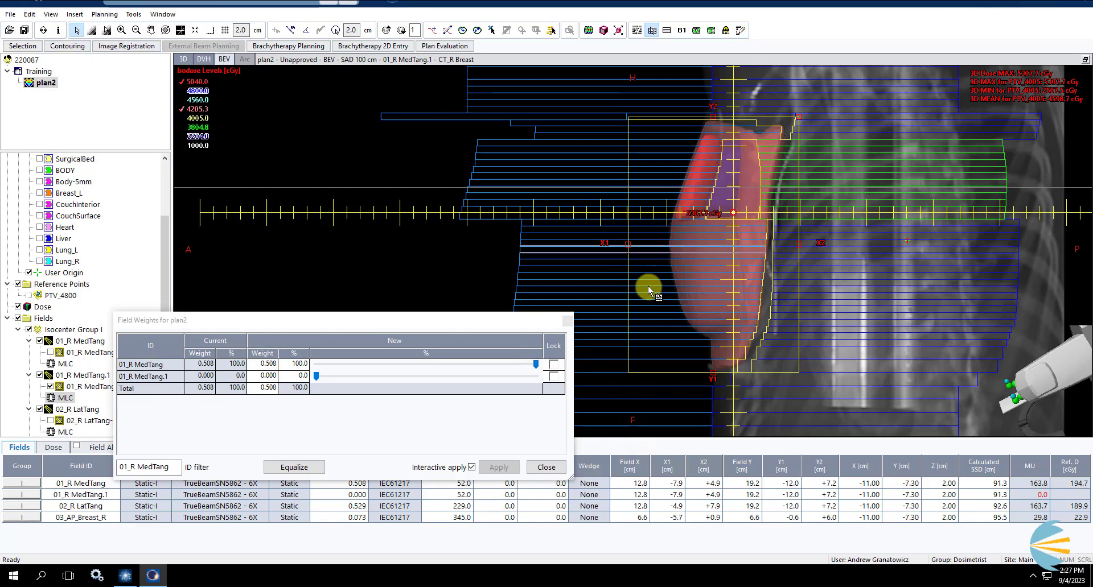
mouse_move(720, 267)
mouse_down()
mouse_move(705, 230)
mouse_move(728, 194)
mouse_move(722, 152)
mouse_move(740, 179)
mouse_up()
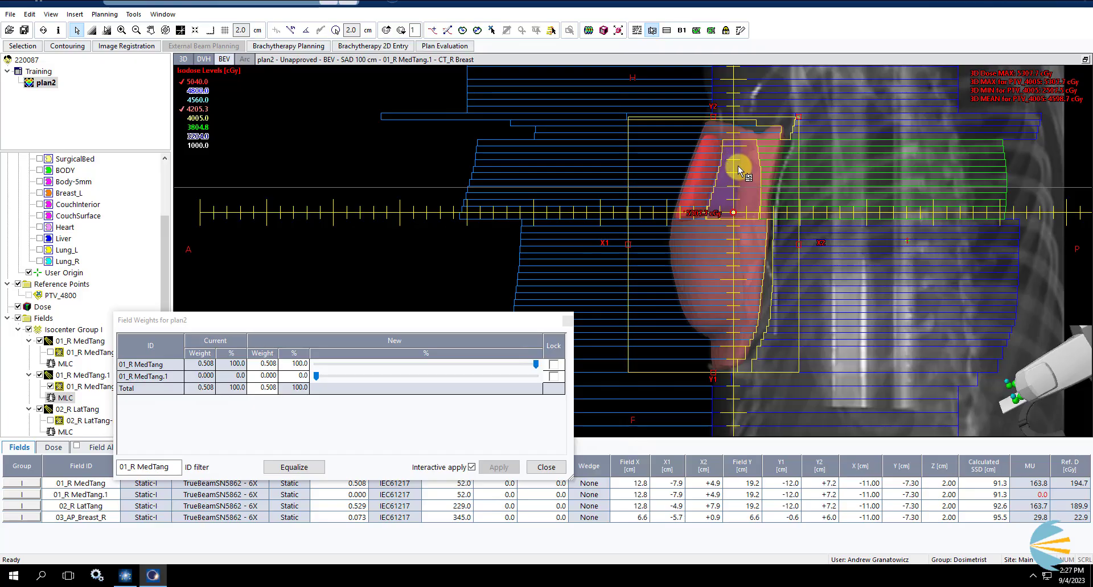
drag(740, 171, 738, 167)
- Weight 01_R MedTang.1 at 4%, leaving 01_R MedTang at 96%
click(427, 380)
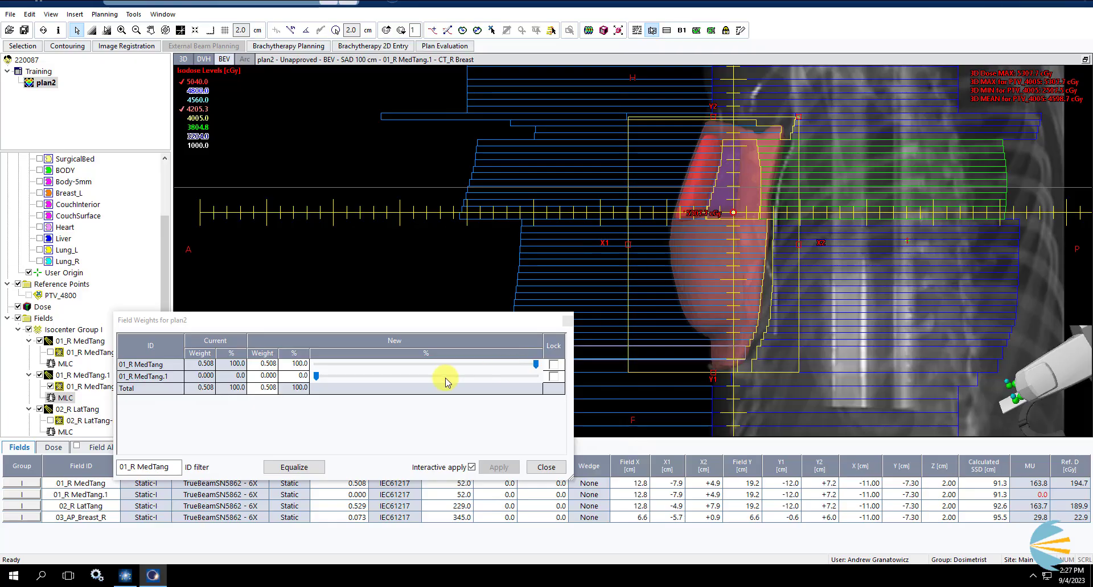
click(287, 380)
text(4)
key(Return)
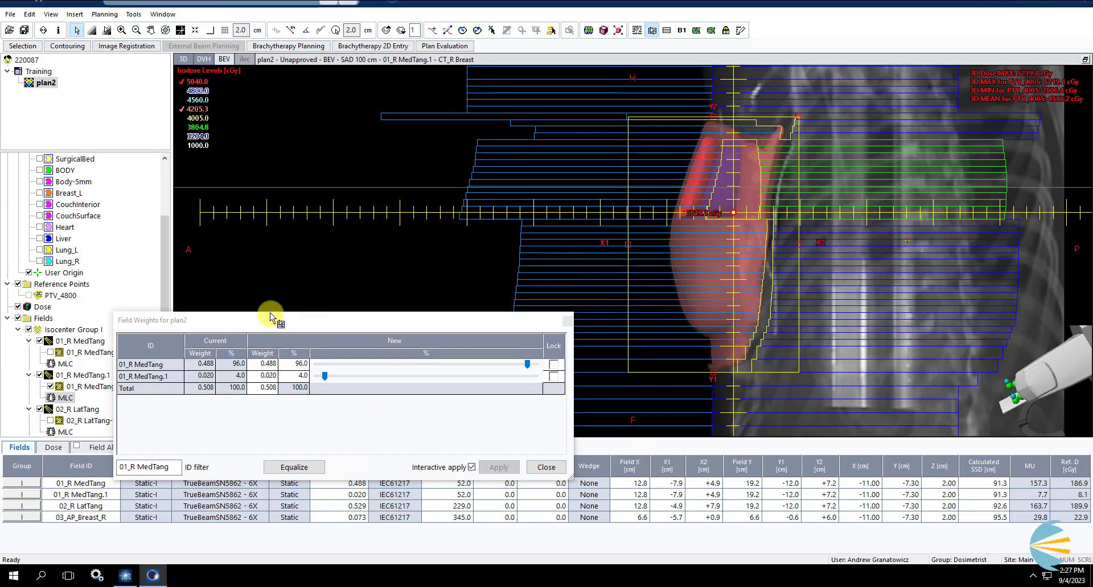
scroll(77, 395, down, 1)
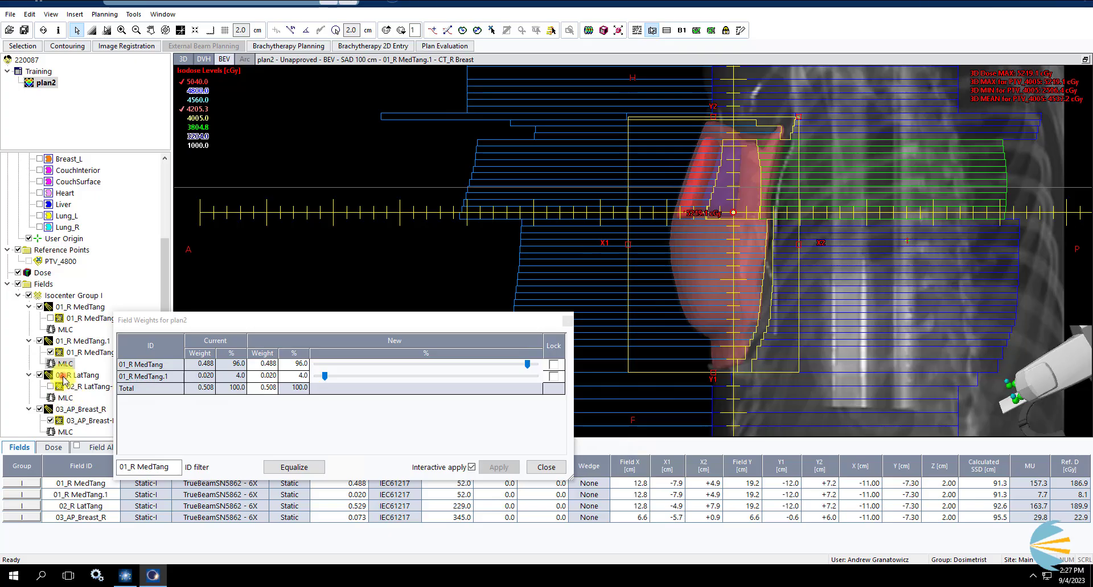
- Create a new field-in-field subfield from the 02_R LatTang field
click(64, 378)
right_click(63, 378)
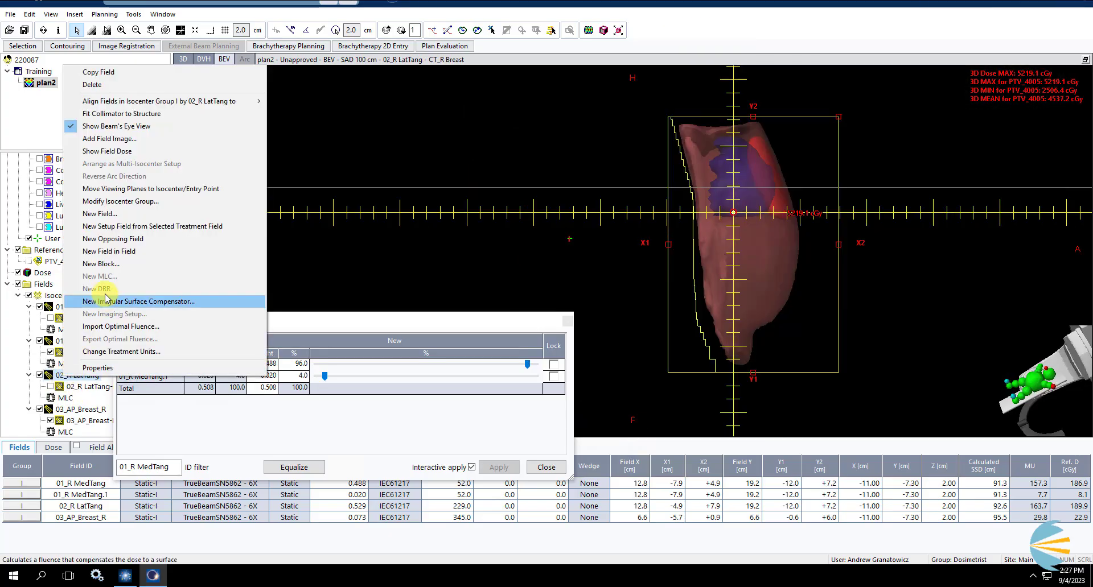
click(104, 251)
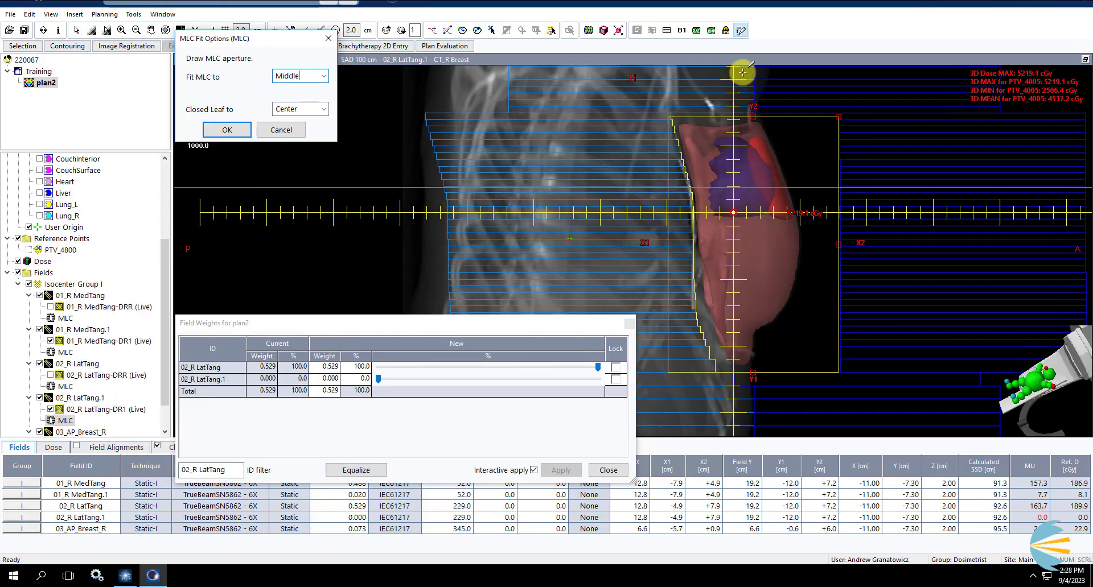
key(Return)
- Draw an MLC aperture outline over the hot region and fit the leaves to it
click(651, 30)
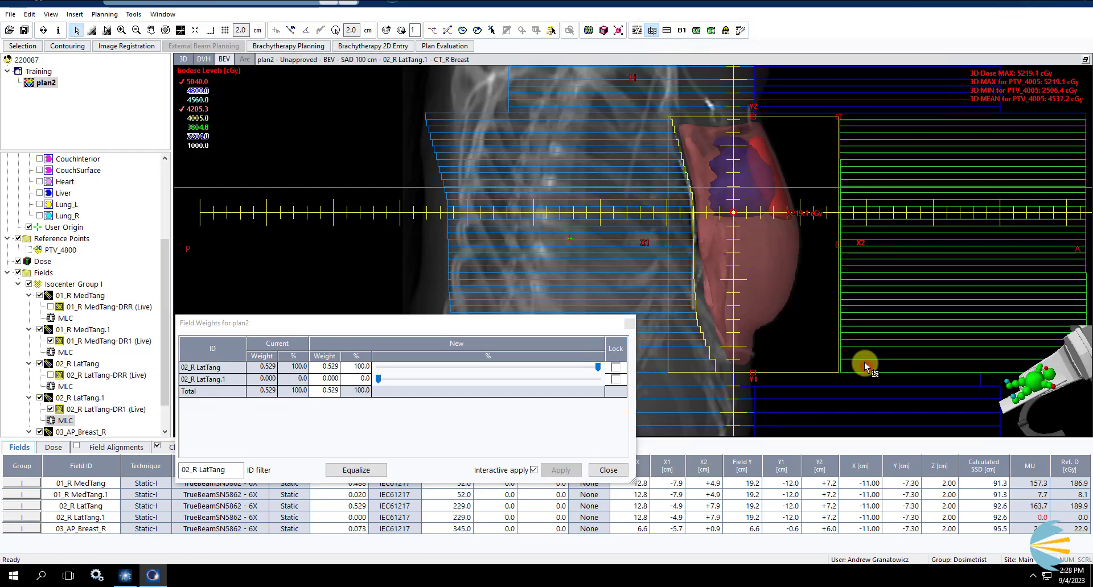
click(740, 29)
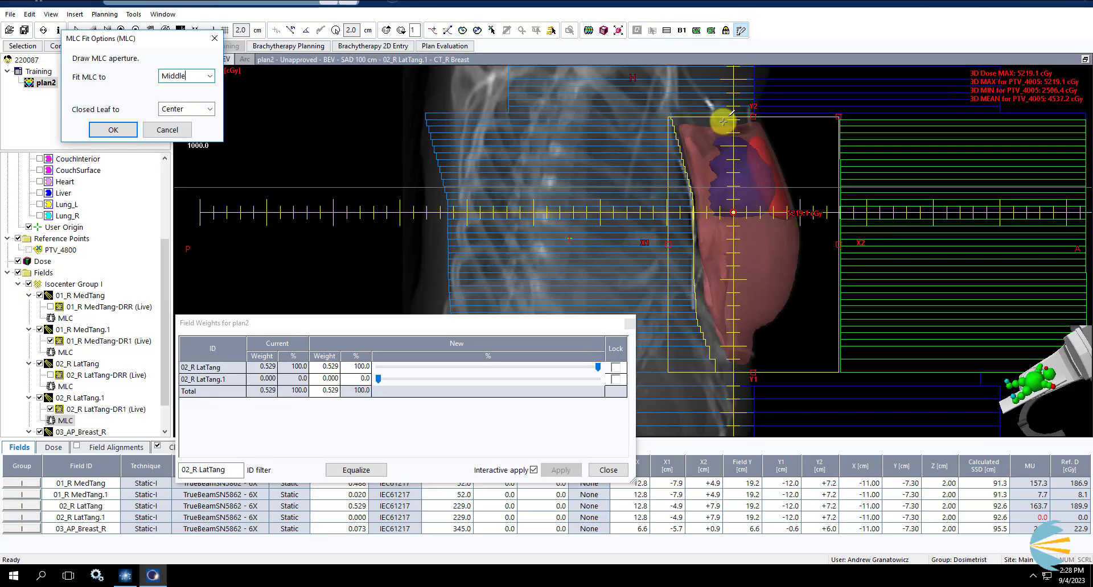
click(753, 117)
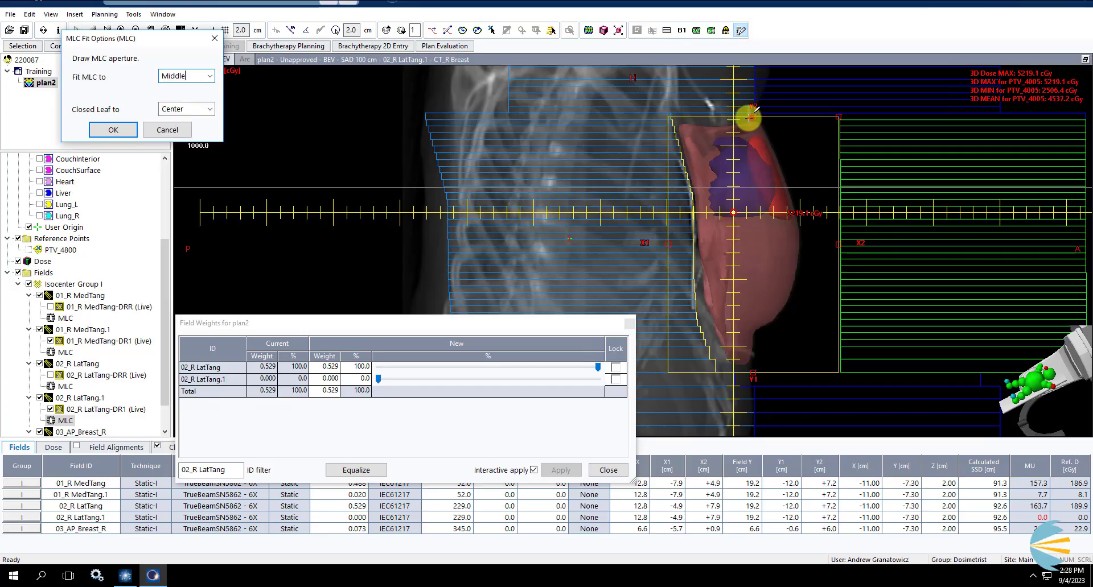
click(681, 135)
click(738, 137)
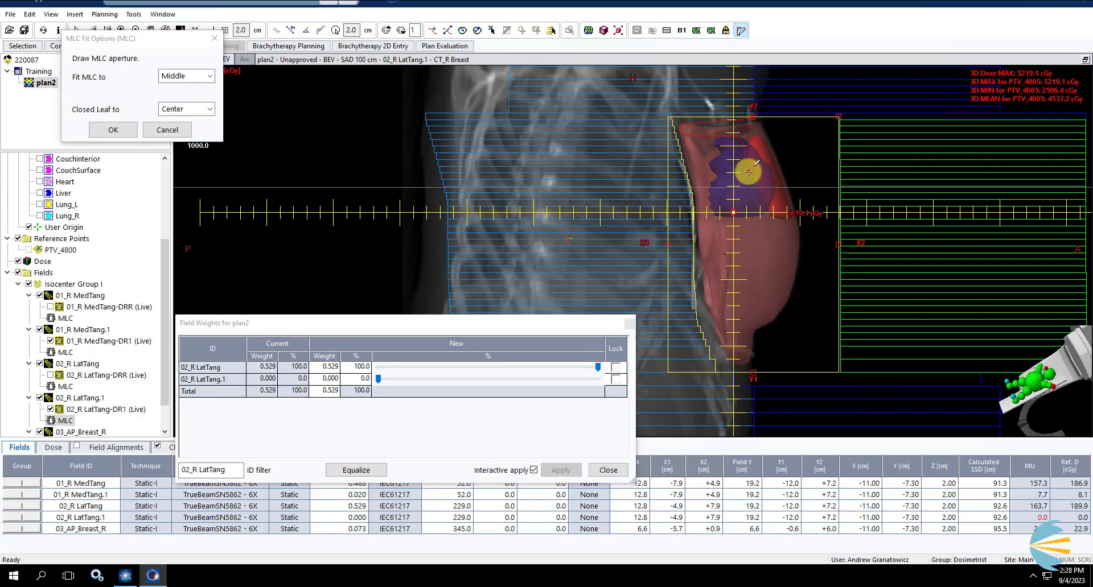
click(768, 218)
click(699, 221)
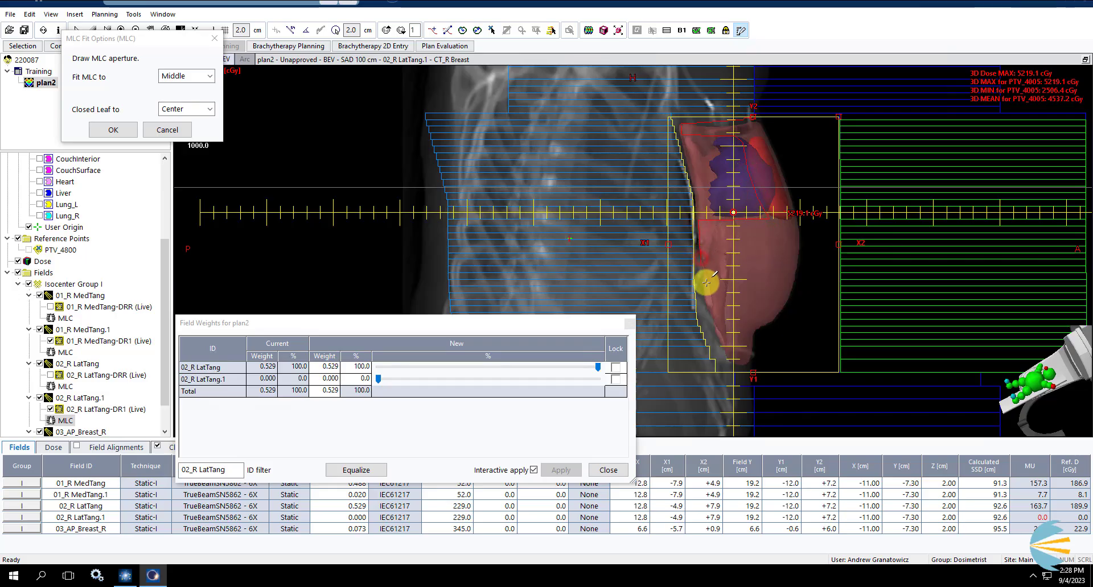
click(737, 380)
click(663, 231)
click(672, 109)
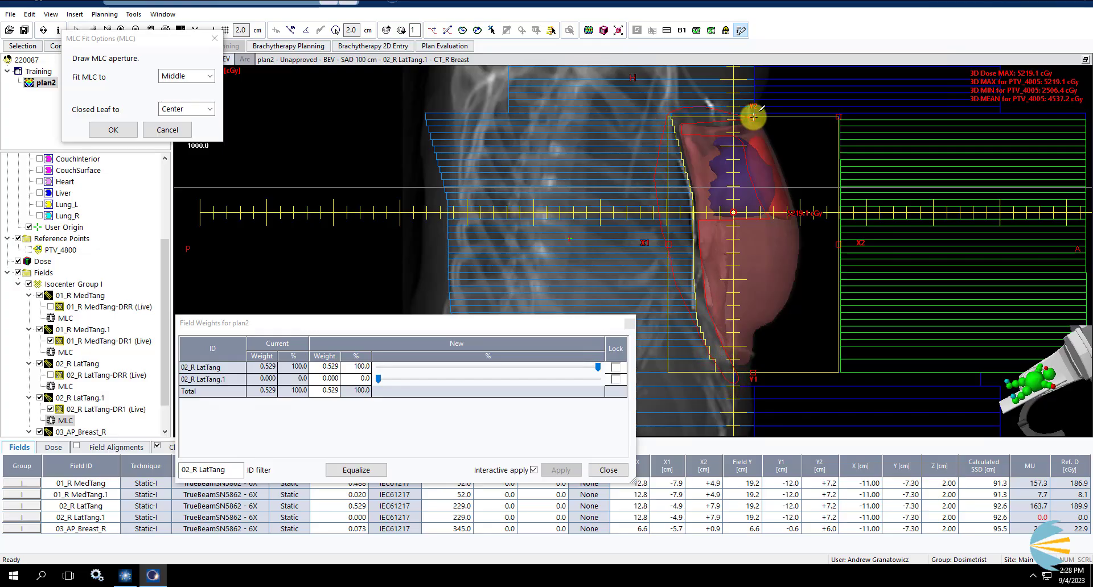
double_click(755, 115)
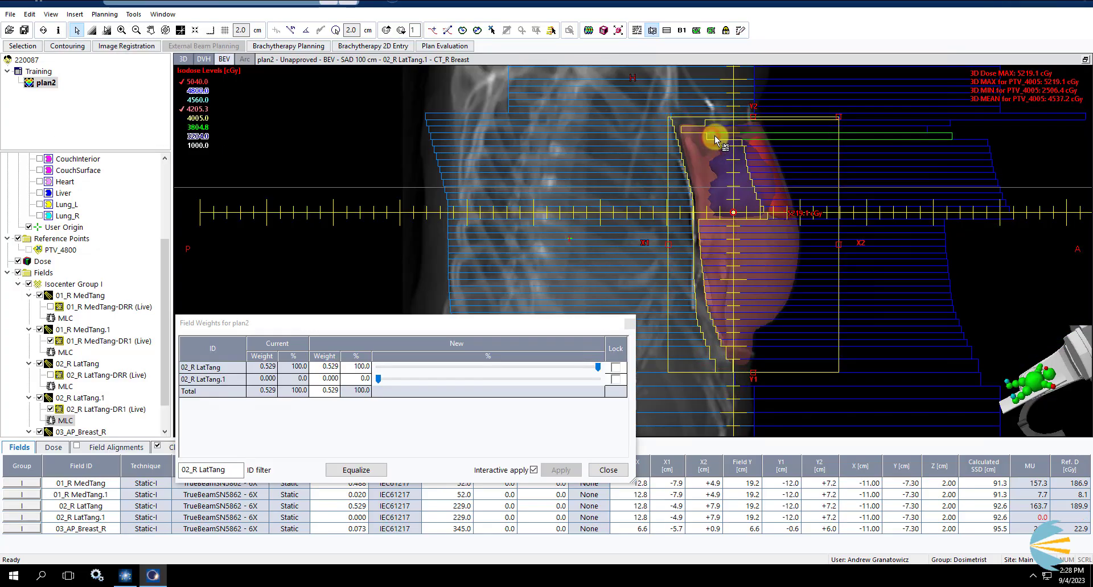
- Refine the aperture by dragging a leaf and tracing another outline over the breast
drag(709, 136, 673, 144)
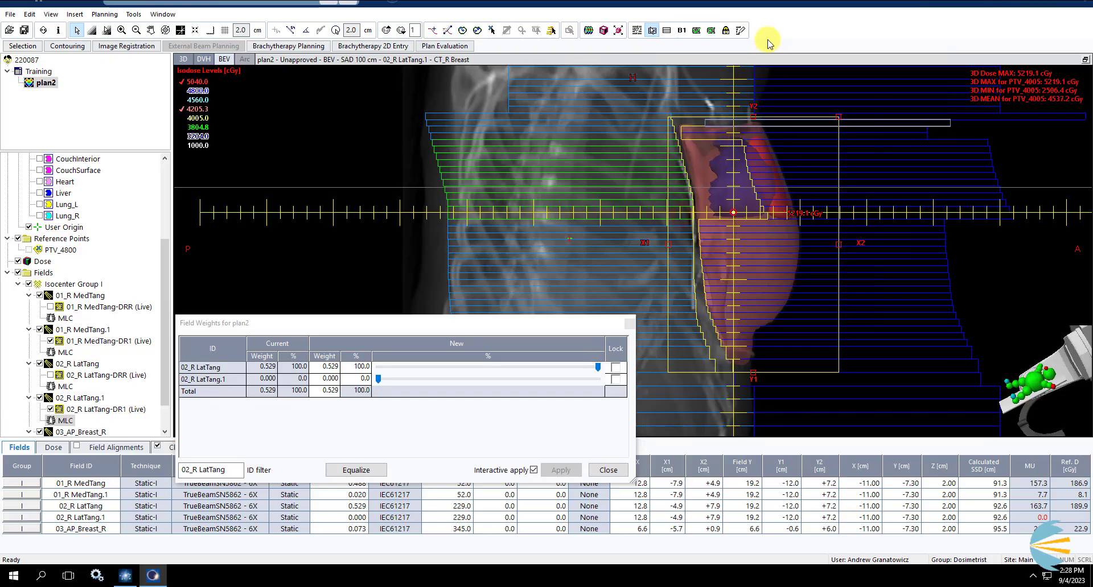
click(740, 32)
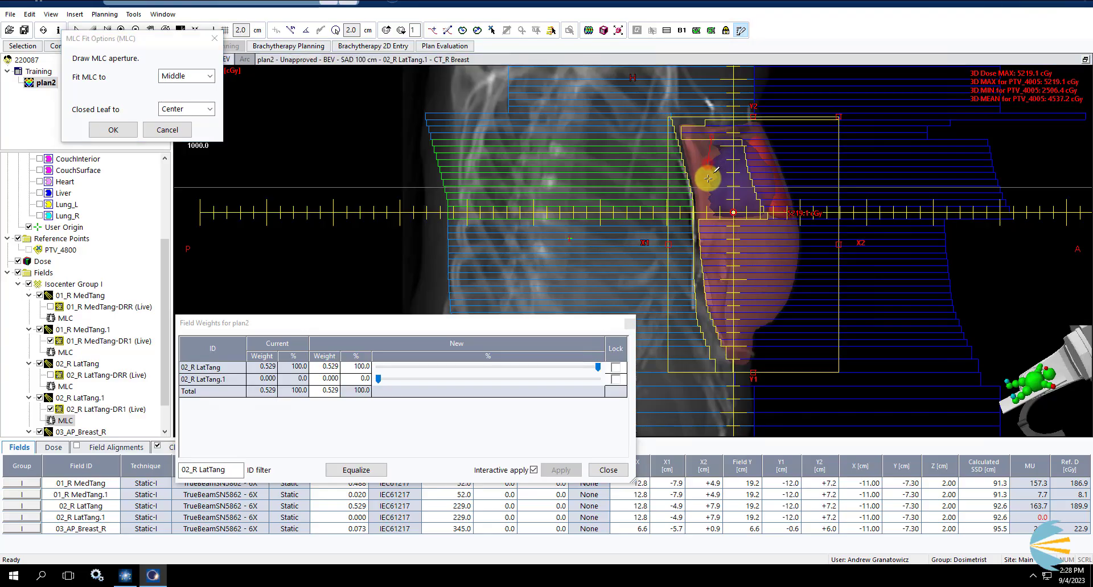
mouse_move(721, 218)
mouse_down()
mouse_move(722, 149)
mouse_move(722, 214)
mouse_up()
- Weight 02_R LatTang.1 at 4% and recalculate dose, giving 7.9 MU
click(617, 368)
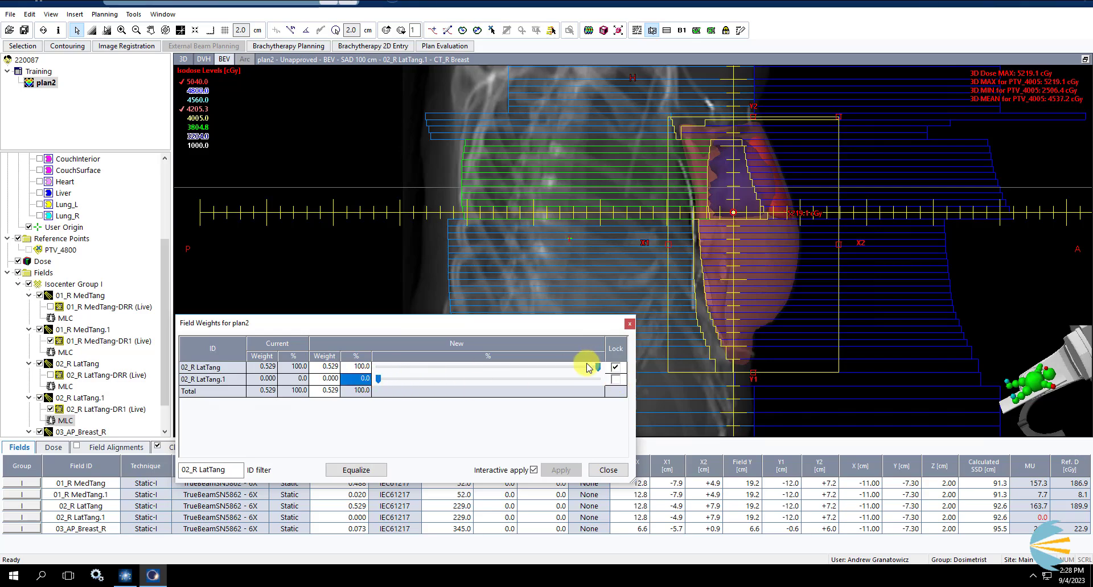
click(616, 367)
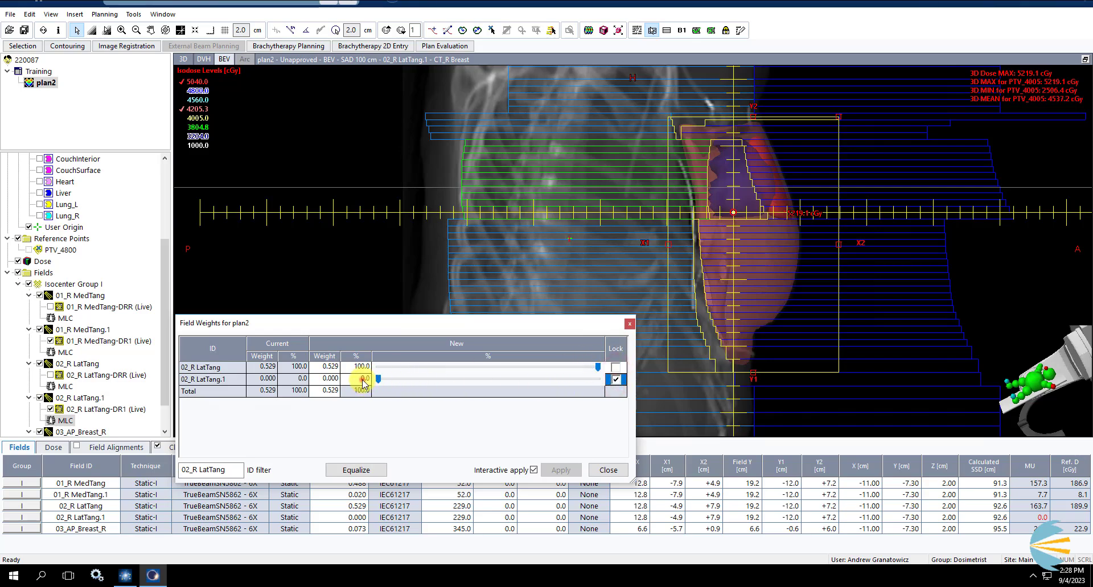
text(4)
key(Return)
click(589, 31)
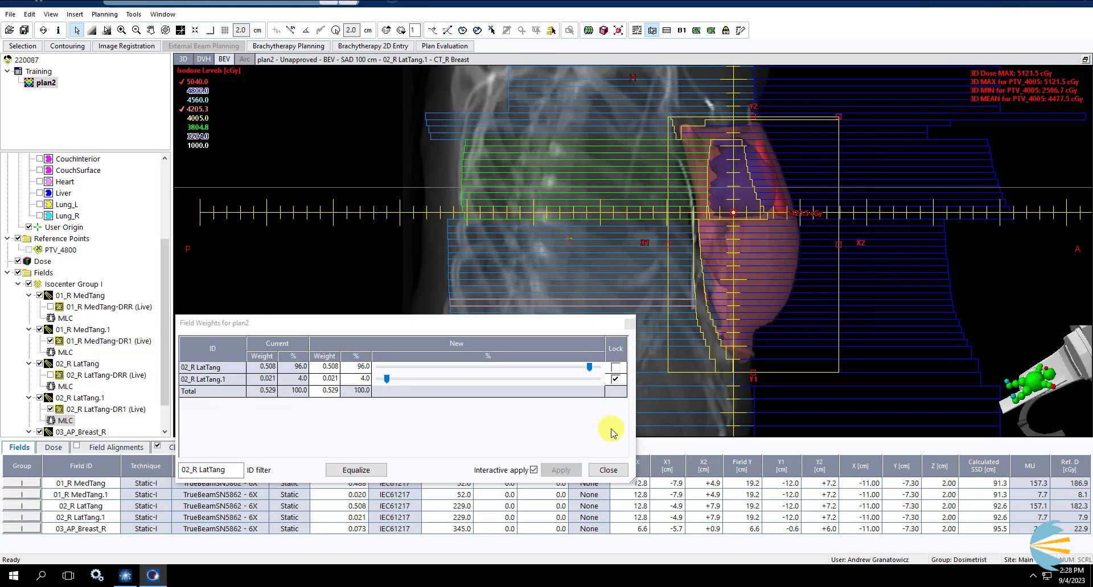
click(609, 472)
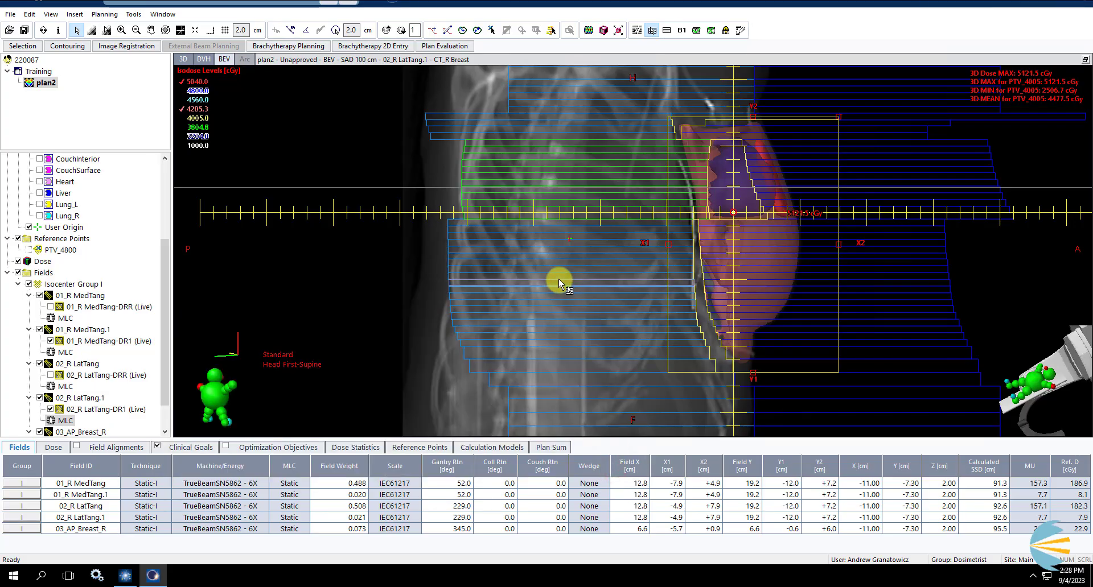
- Merge the field-in-field subfields into dose-dynamic tangents at 166.1 MU each
click(1086, 62)
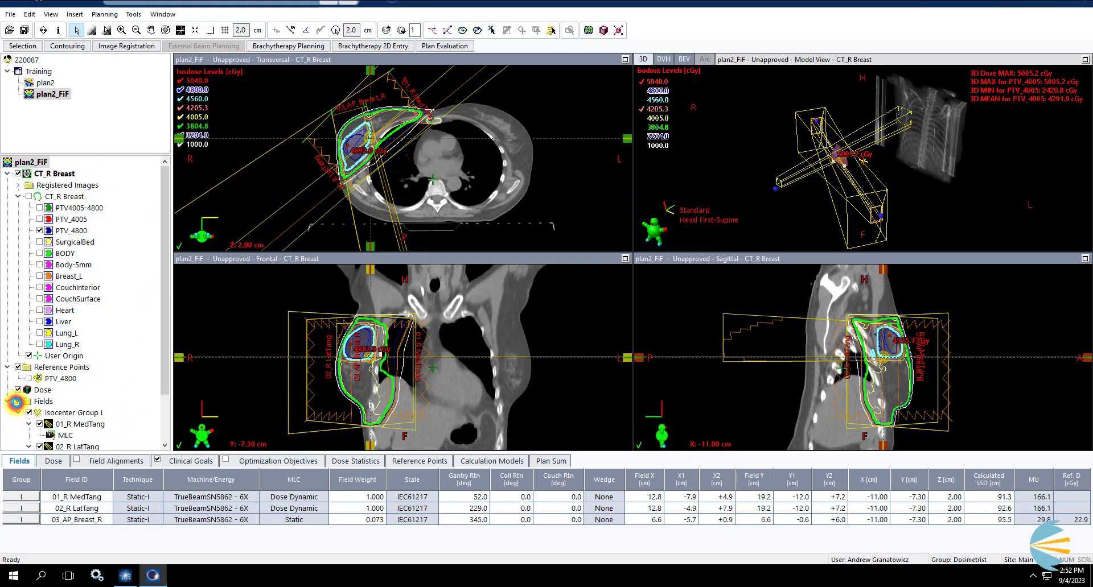
- Uncheck Fields in the Focus tree to hide the beams in all views
click(18, 402)
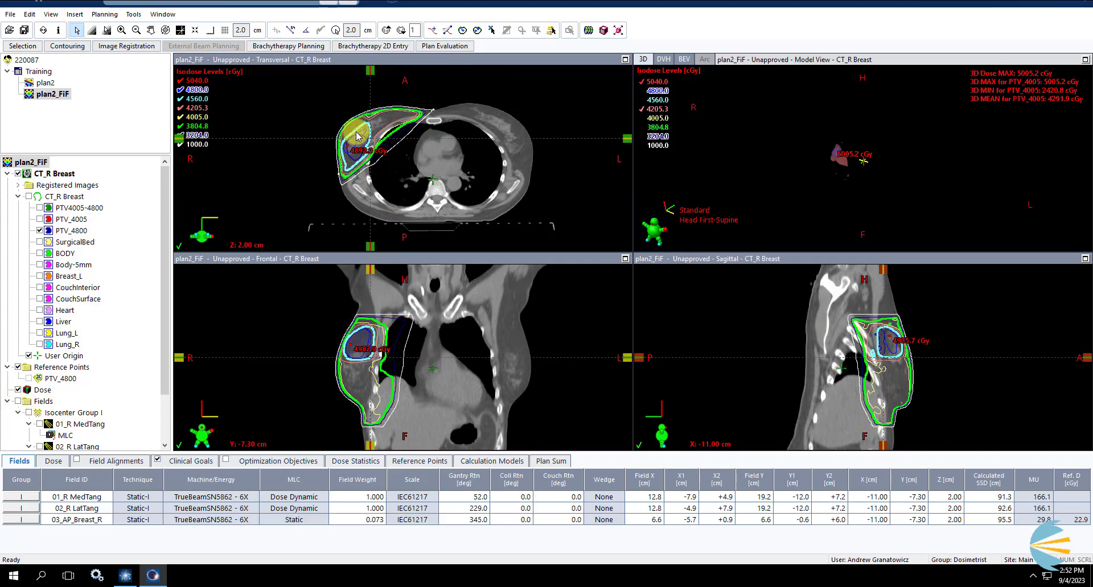
ctrl+scroll(371, 135, up, 2)
ctrl+scroll(372, 132, up, 1)
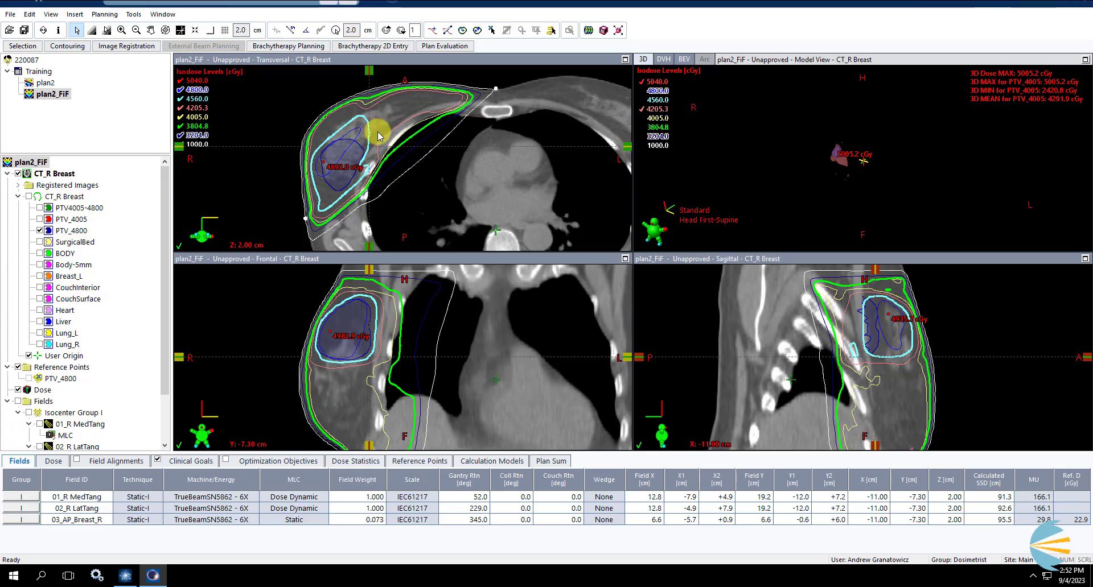
scroll(381, 137, down, 5)
scroll(376, 133, down, 5)
scroll(373, 130, down, 5)
scroll(369, 127, down, 5)
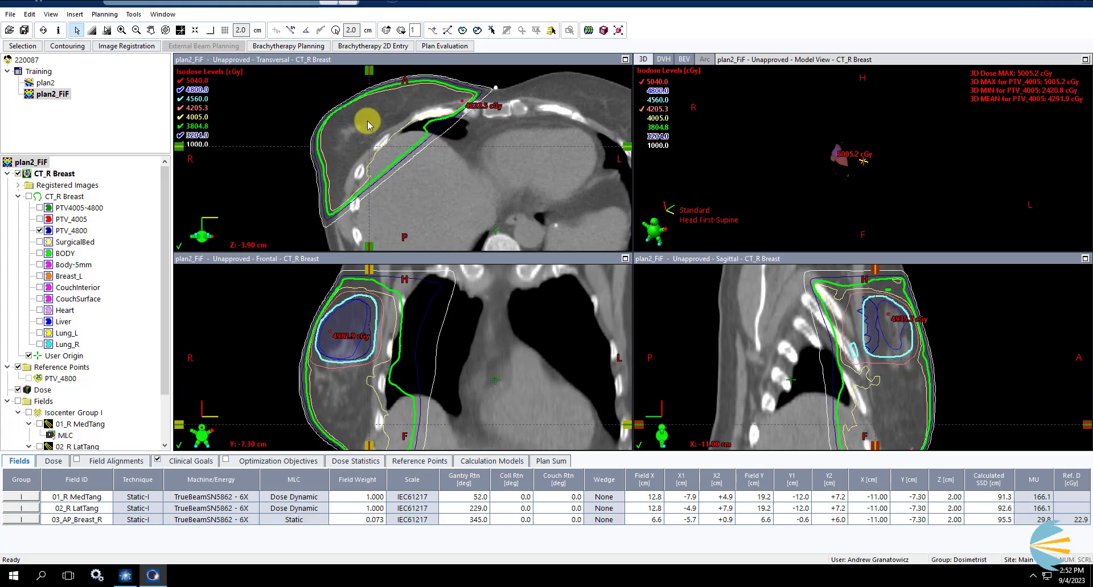
scroll(369, 126, down, 4)
scroll(395, 171, down, 4)
scroll(392, 162, up, 1)
scroll(390, 171, up, 1)
scroll(400, 137, up, 1)
scroll(408, 124, up, 1)
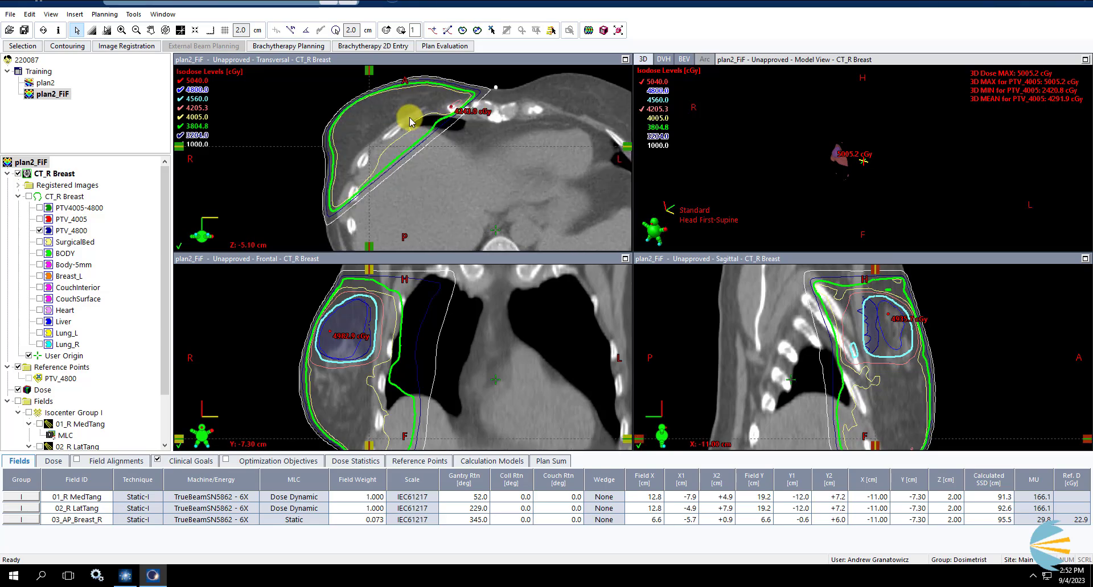
scroll(410, 122, up, 3)
scroll(398, 107, up, 3)
scroll(368, 112, up, 3)
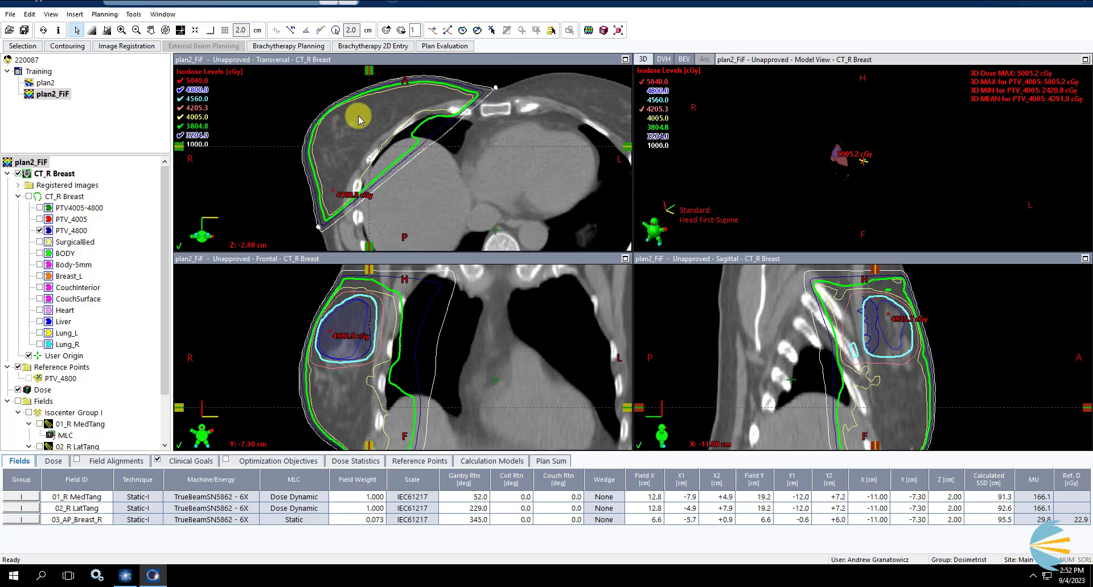
scroll(359, 120, up, 4)
scroll(363, 119, up, 4)
scroll(371, 120, up, 3)
scroll(380, 125, up, 3)
scroll(379, 125, up, 2)
scroll(371, 128, up, 2)
scroll(375, 124, up, 1)
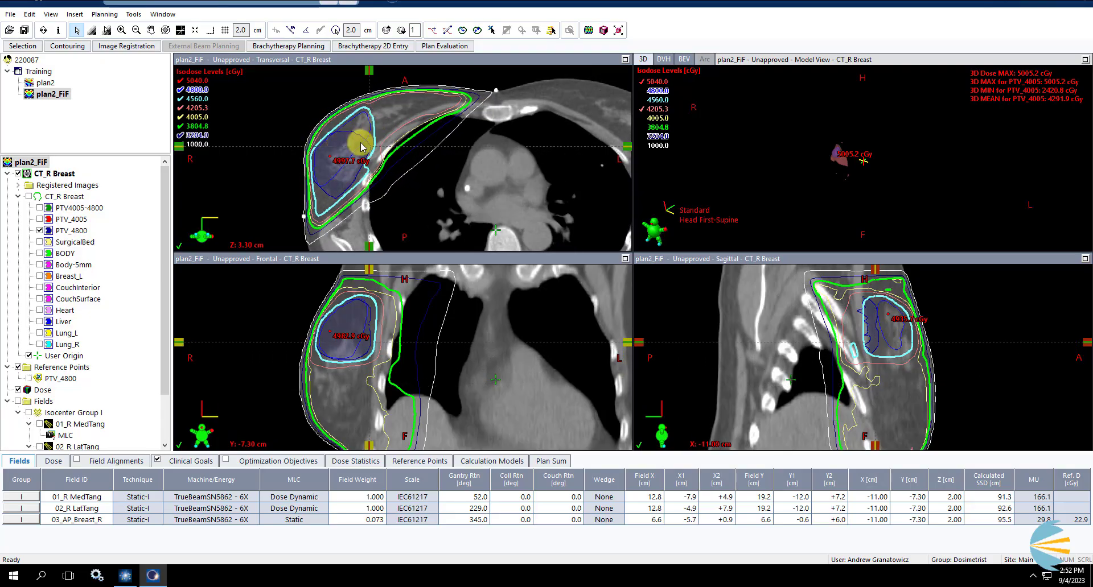
scroll(362, 140, up, 1)
scroll(367, 132, up, 1)
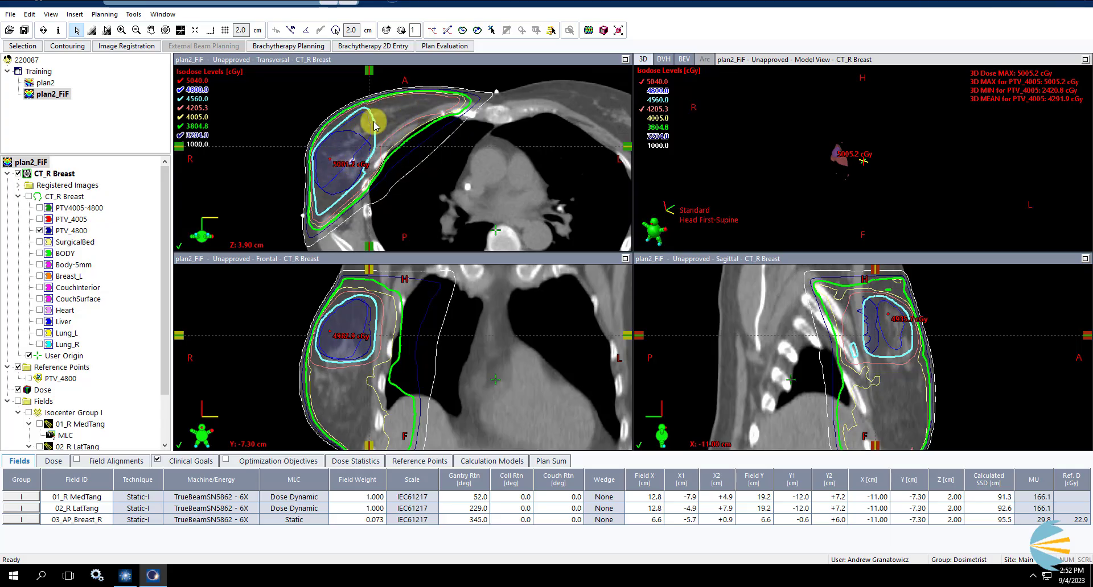
scroll(376, 166, up, 4)
scroll(376, 167, up, 2)
scroll(372, 162, up, 2)
scroll(368, 159, up, 1)
scroll(365, 157, up, 2)
scroll(365, 157, up, 2)
scroll(361, 158, up, 2)
scroll(357, 158, up, 1)
scroll(354, 160, down, 5)
scroll(354, 160, down, 5)
scroll(330, 141, down, 5)
scroll(330, 142, down, 4)
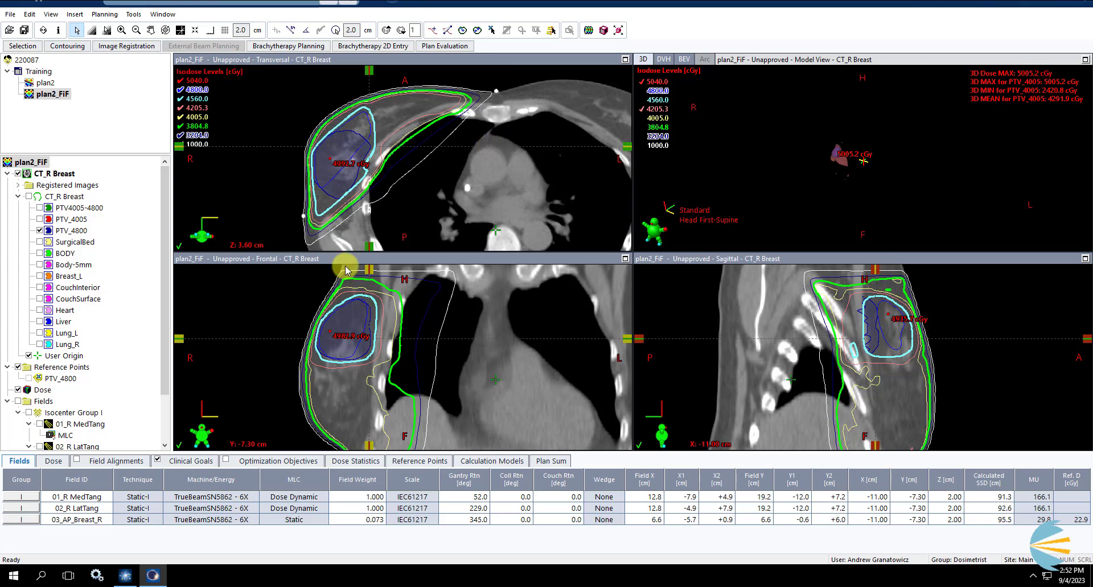
- Check the clinical goals list (4 of 4 passing), then show the Dose prescription table
click(196, 461)
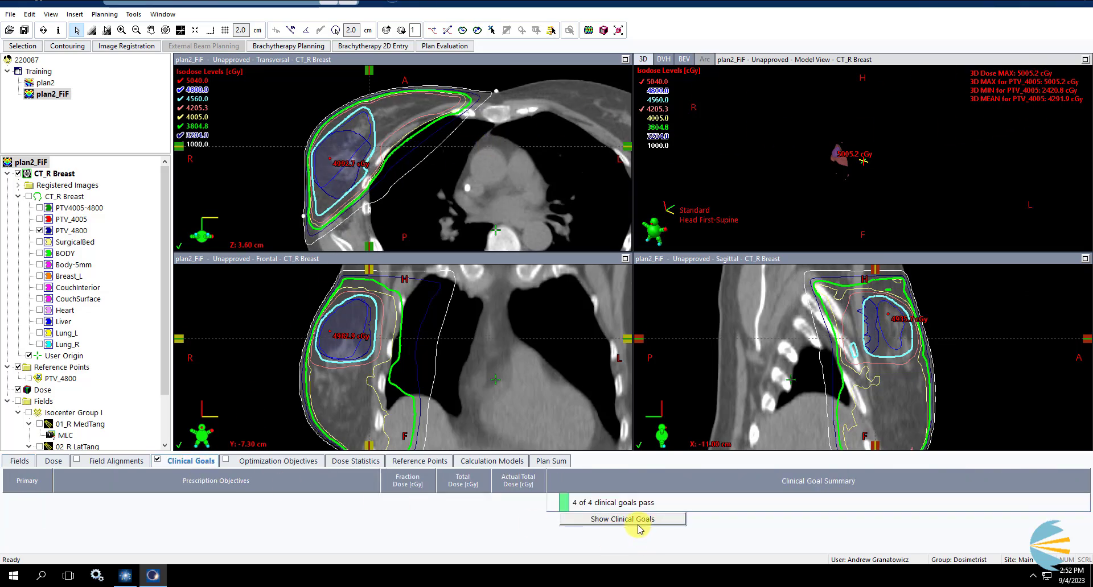
click(631, 519)
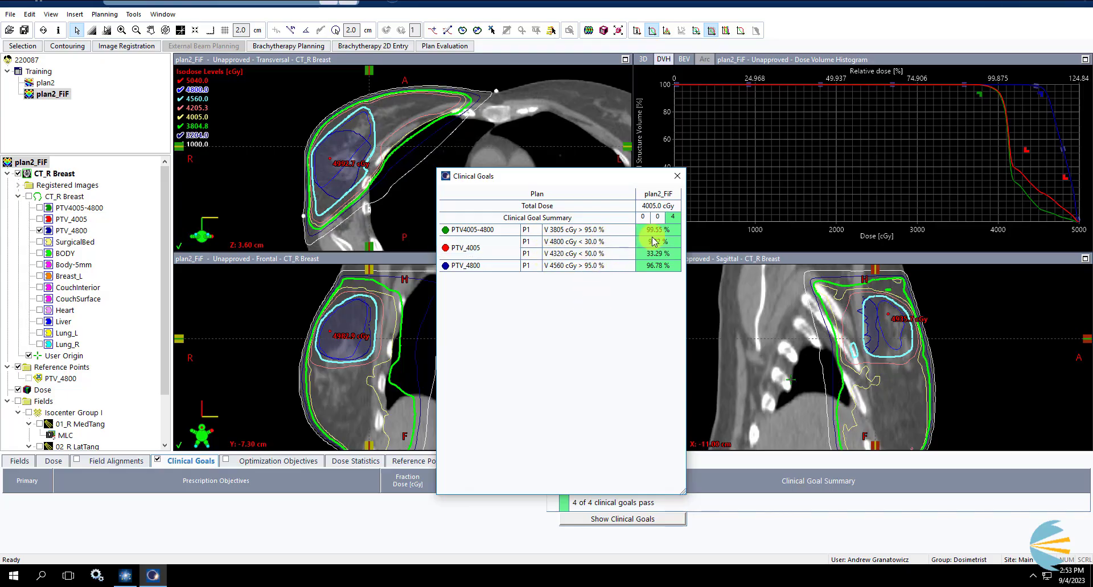
click(678, 177)
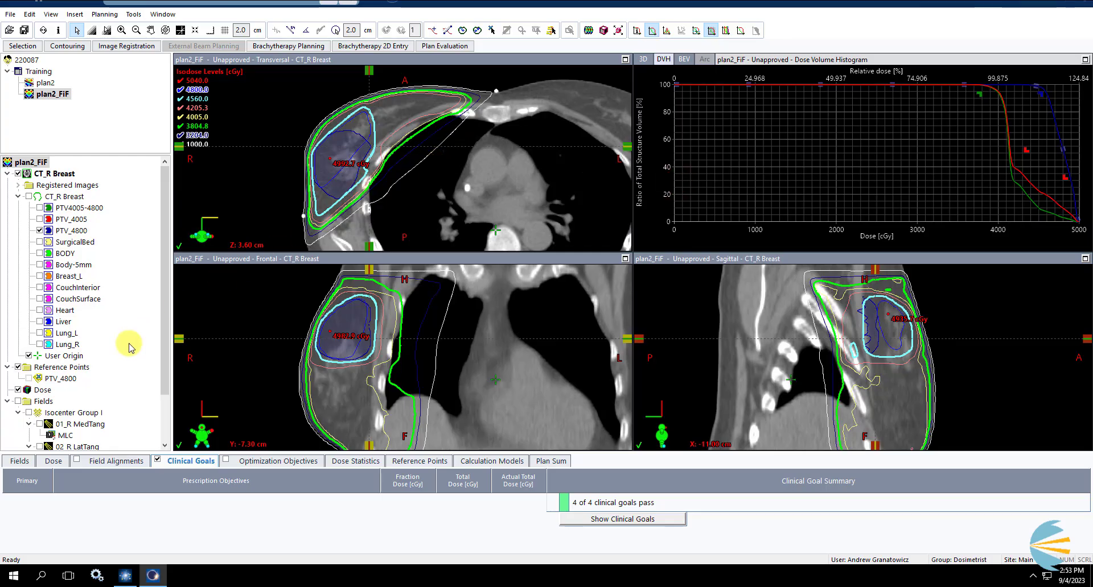
click(53, 461)
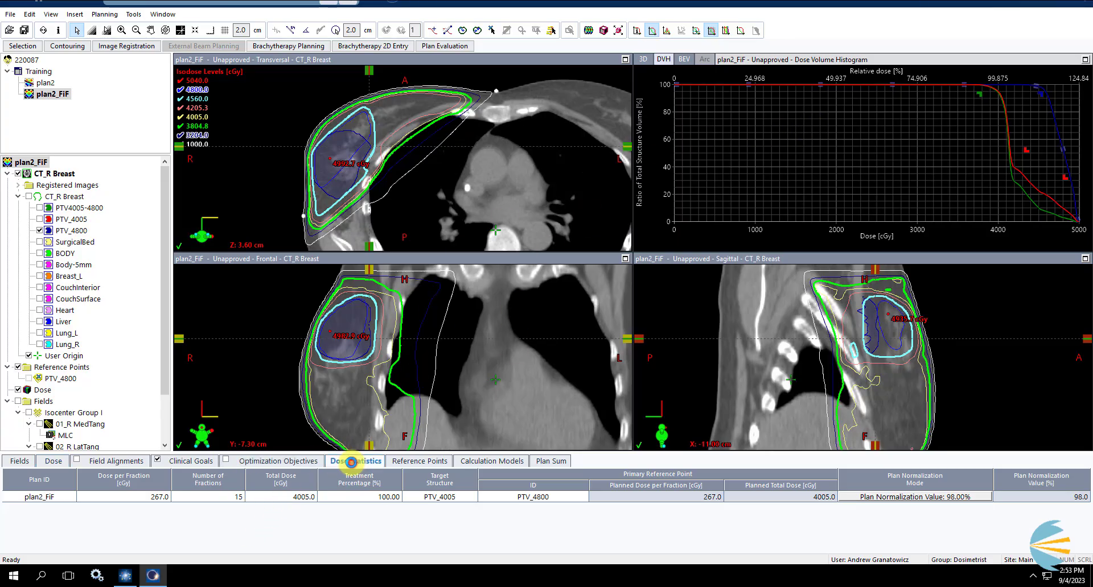
- Clear all DVH curves and show only PTV_4800
click(355, 462)
click(26, 479)
click(39, 495)
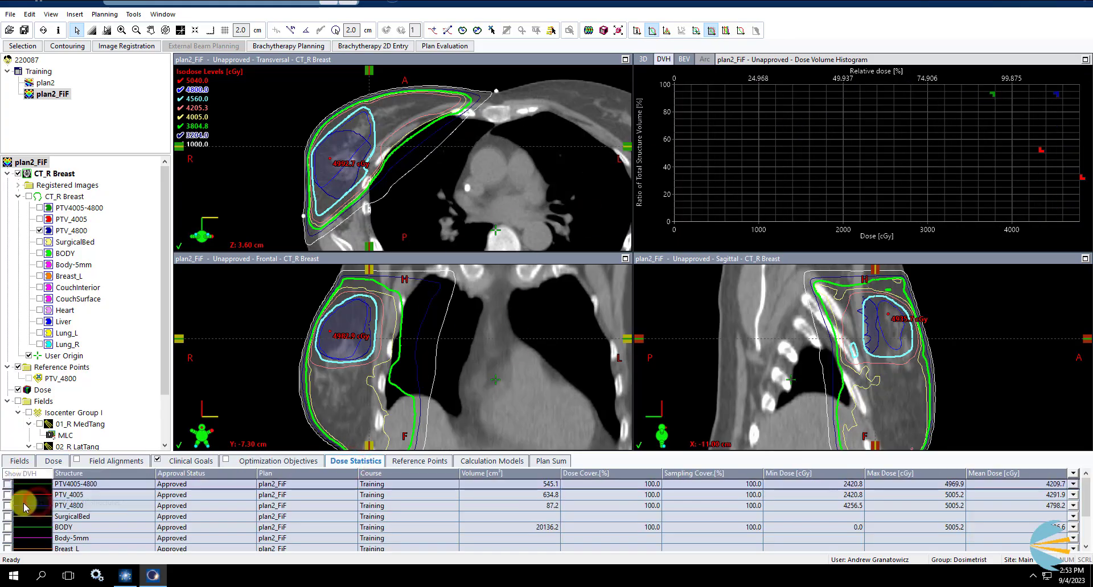
click(7, 505)
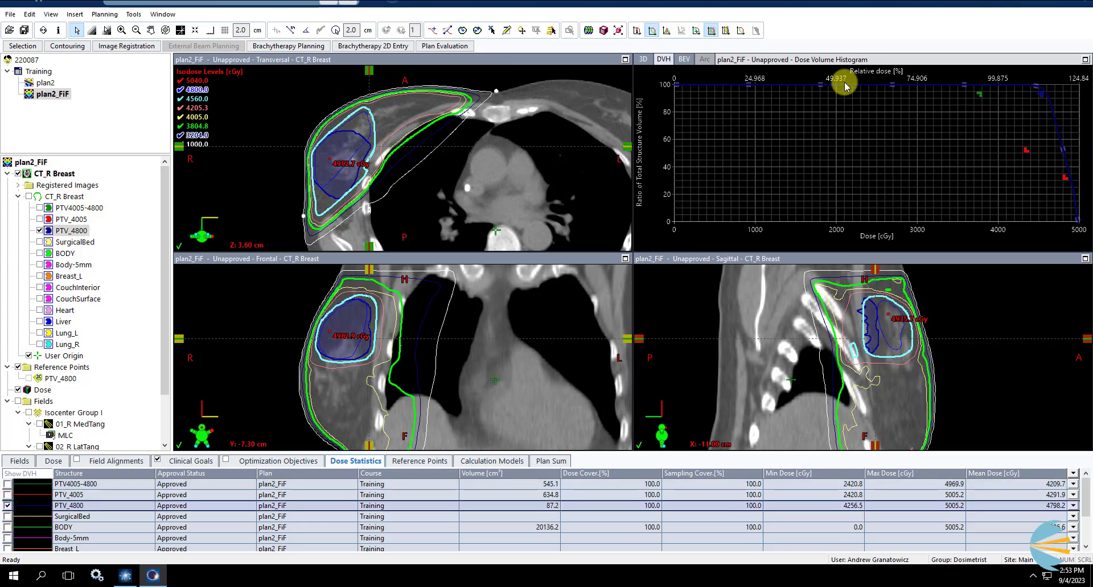
- Read the PTV_4800 curve at 4800 cGy (about 52.8% volume), then enlarge and restore the DVH
click(1069, 178)
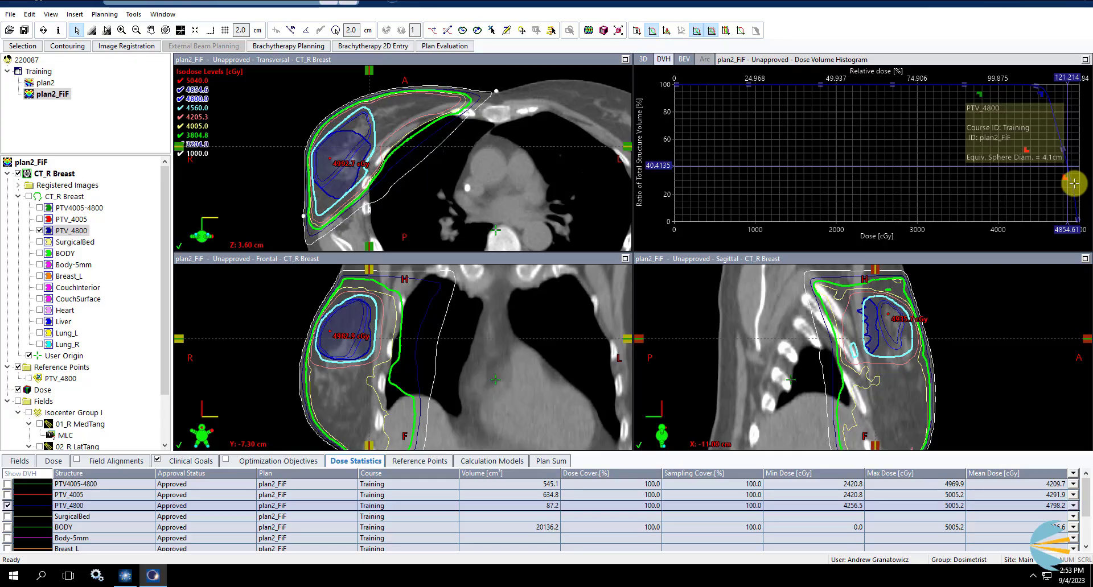
key(Left)
key(Left)
key(Left)
key(Left)
key(Left)
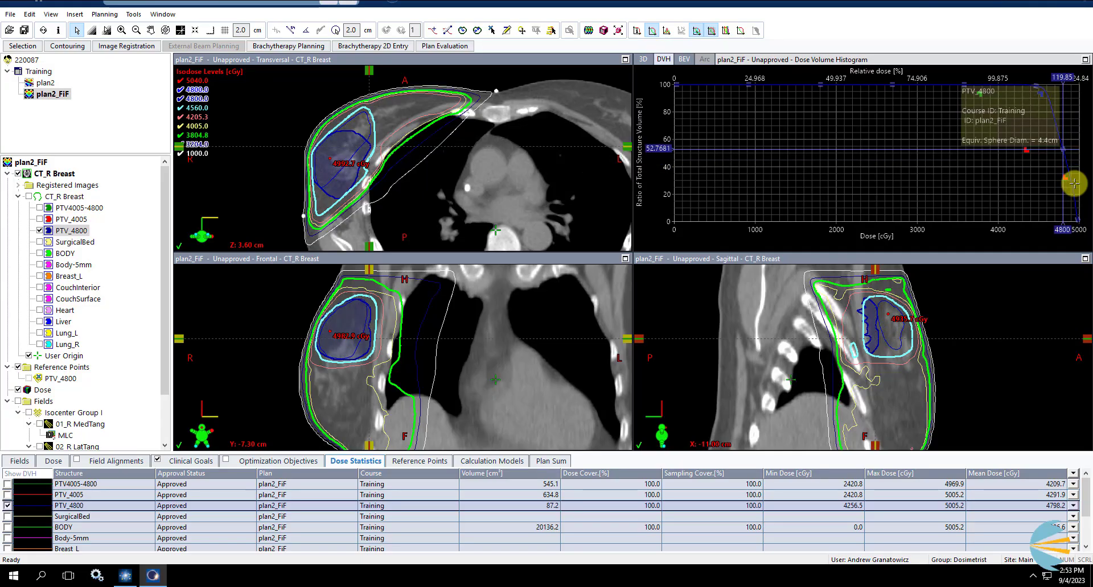
click(1067, 161)
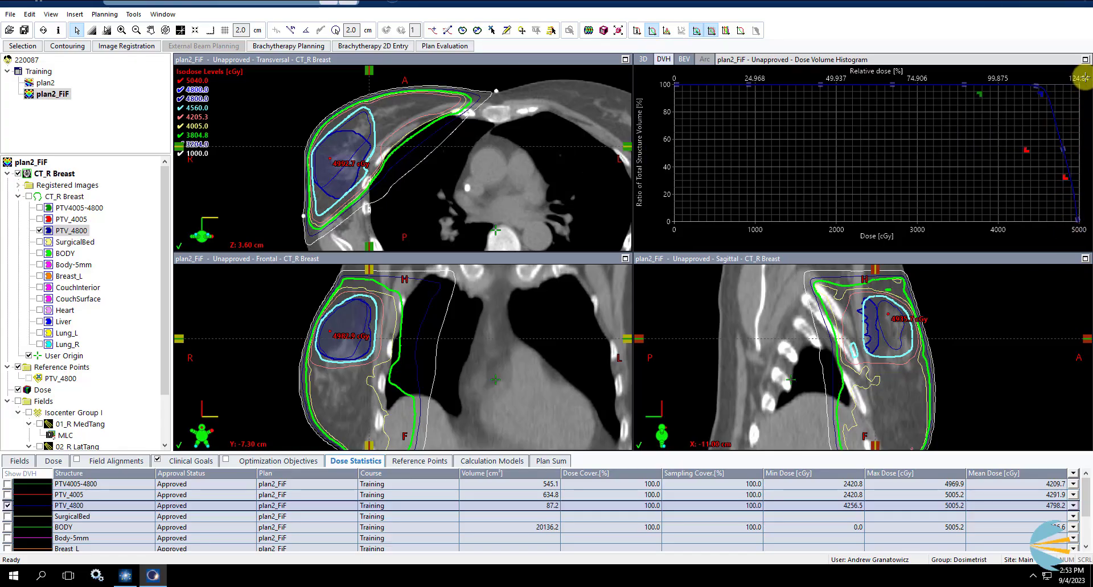
click(1085, 61)
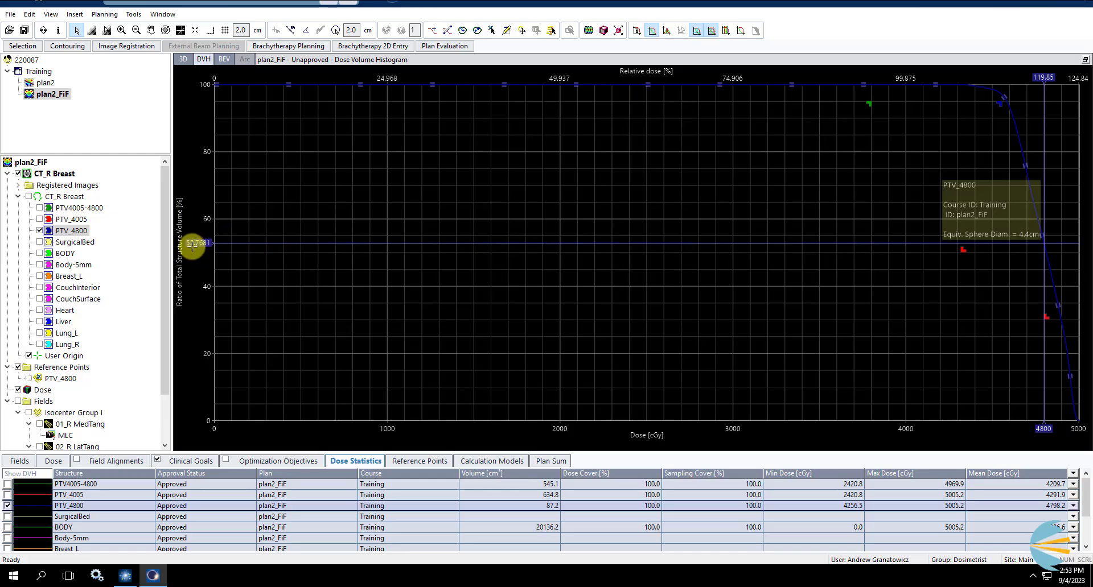
click(1084, 60)
- Set the dose per fraction to 320 cGy and the target structure to PTV_4800
click(54, 461)
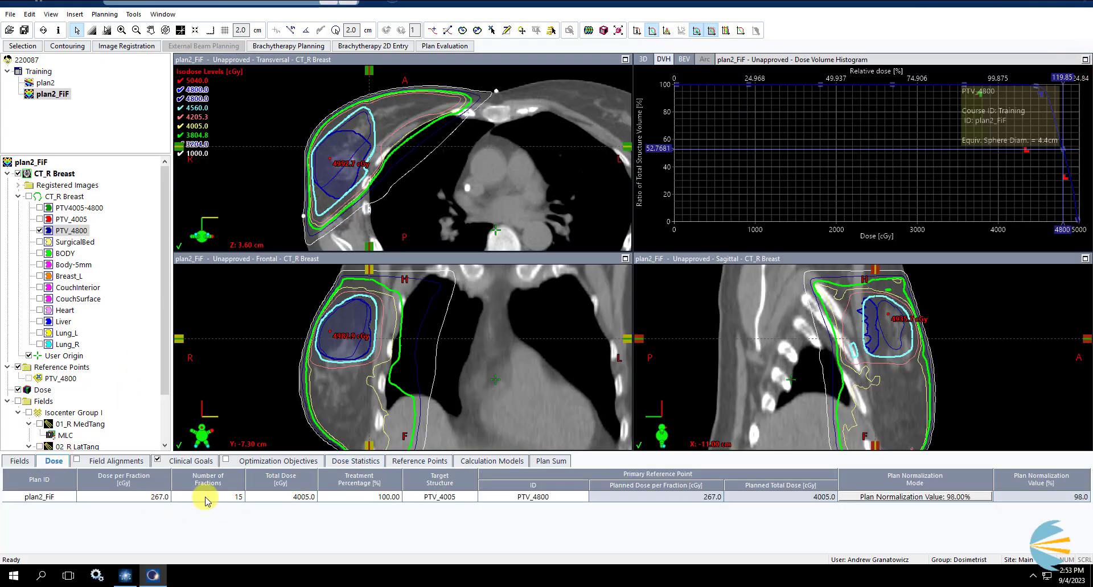
click(148, 498)
text(320)
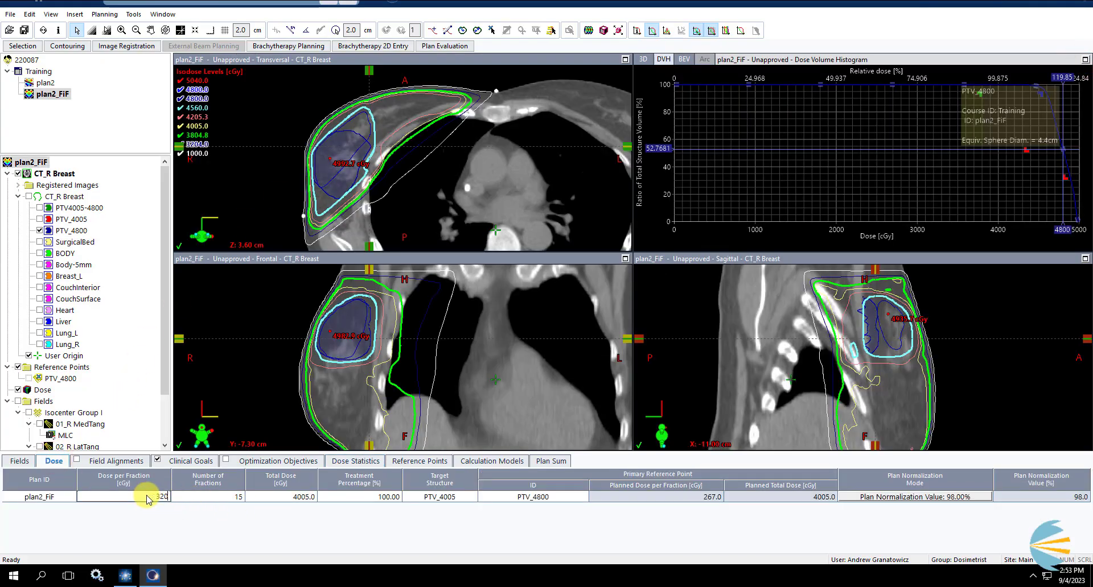
key(Return)
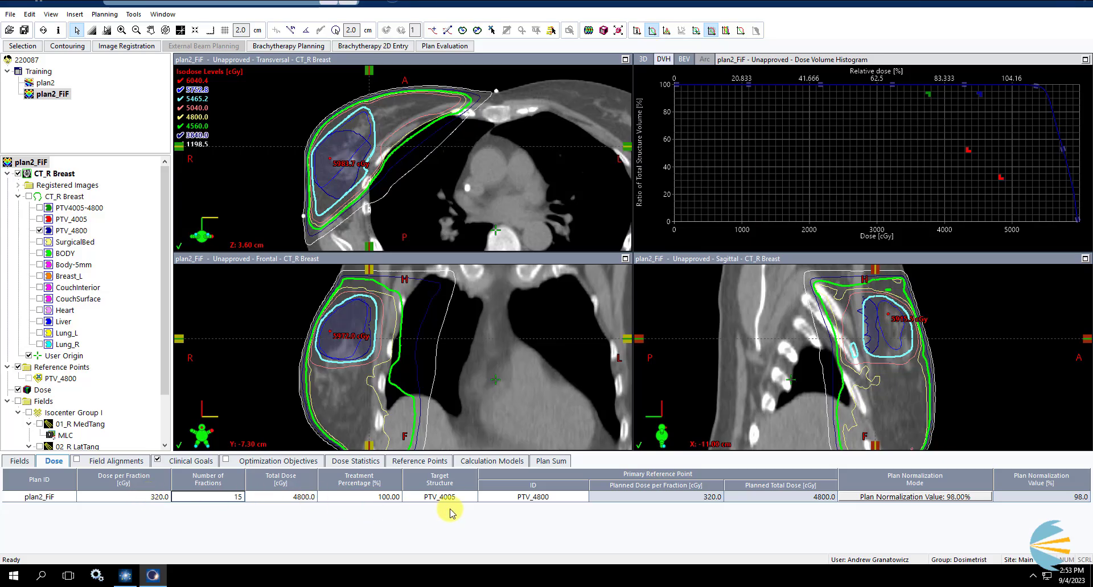
click(455, 499)
click(471, 497)
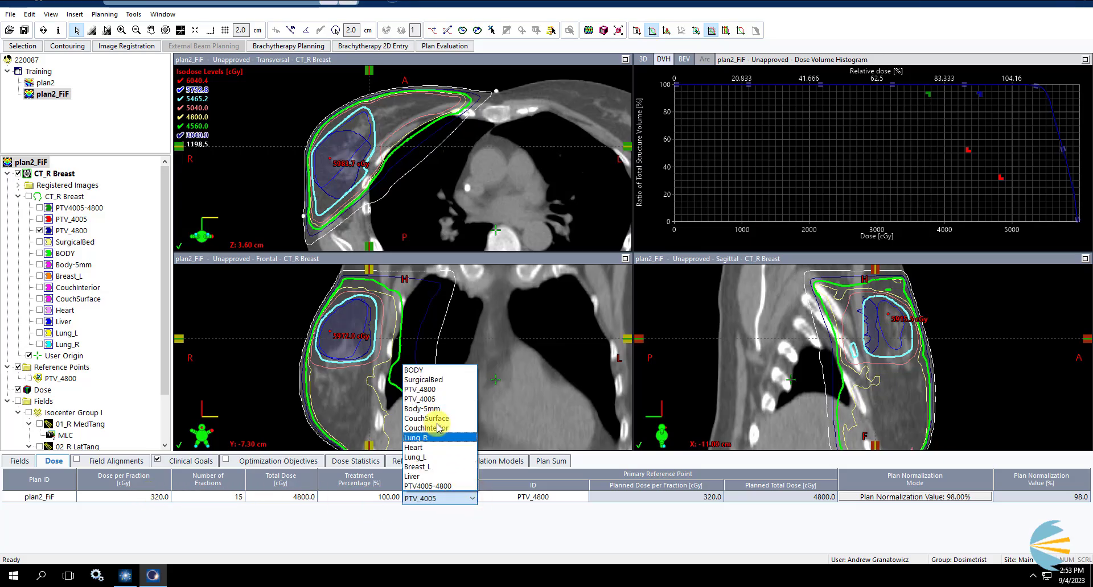
click(425, 390)
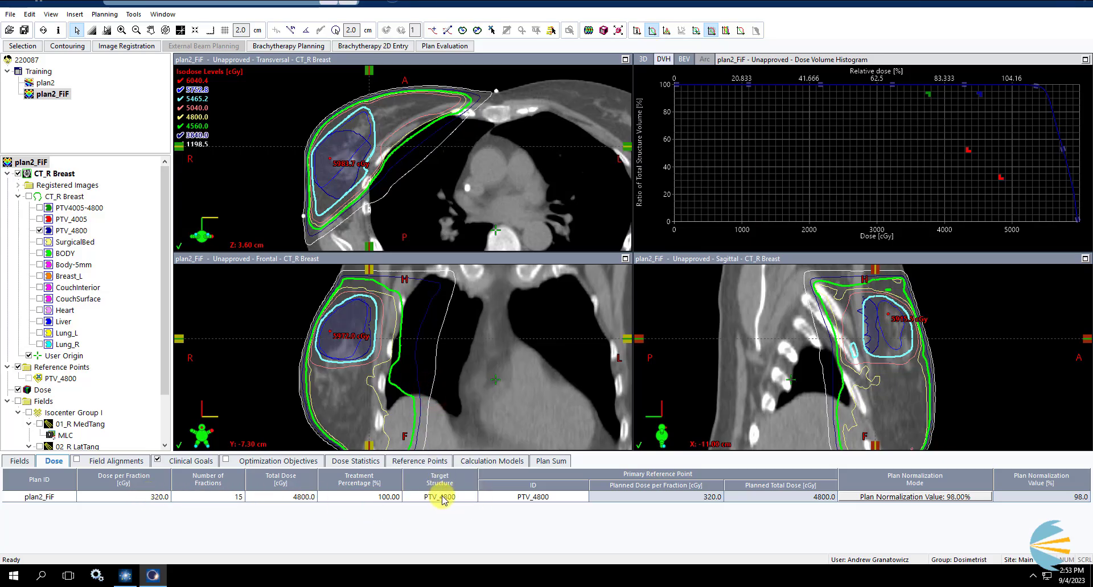
- Normalize the plan so 100% covers 52.80% of the target structure
click(844, 497)
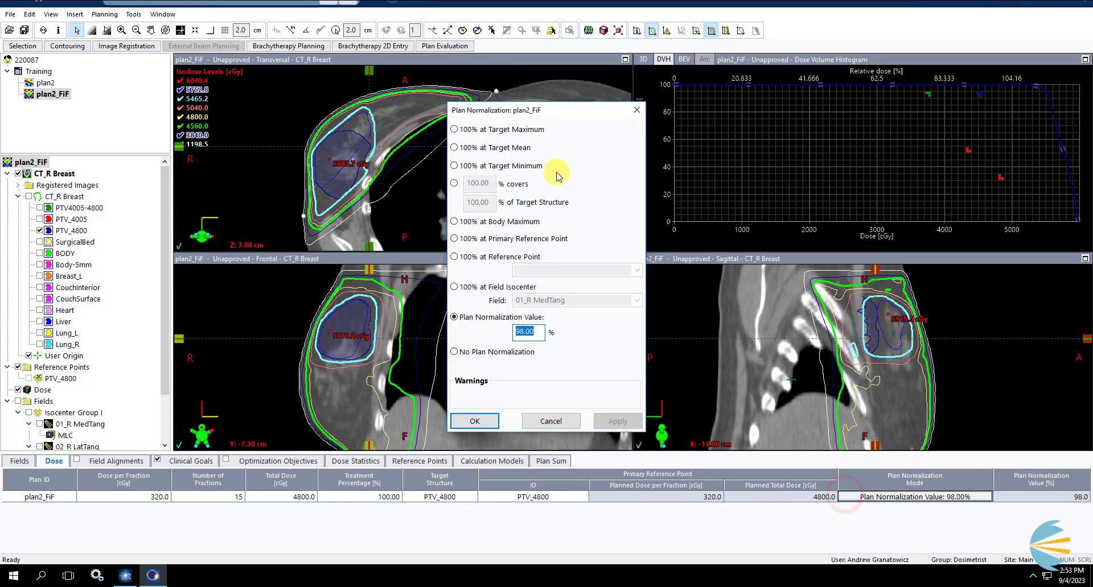
click(454, 183)
double_click(491, 202)
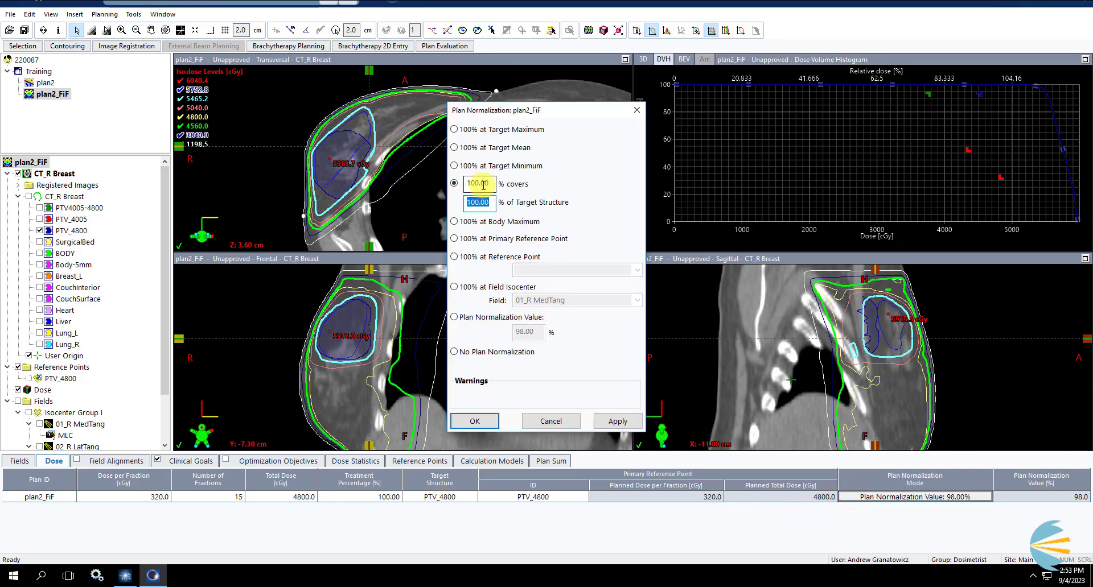
text(95)
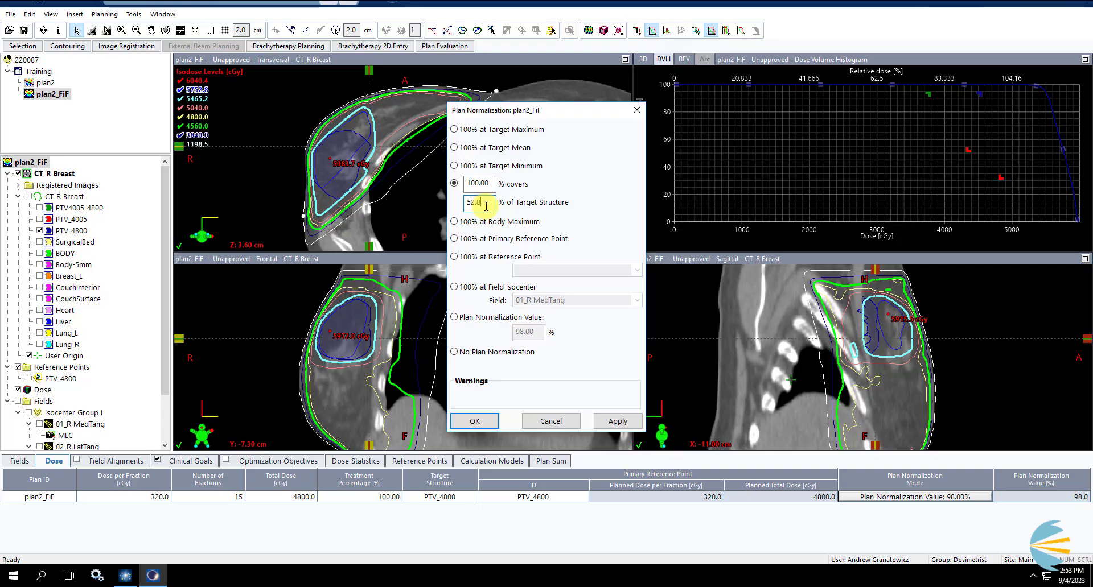
click(475, 422)
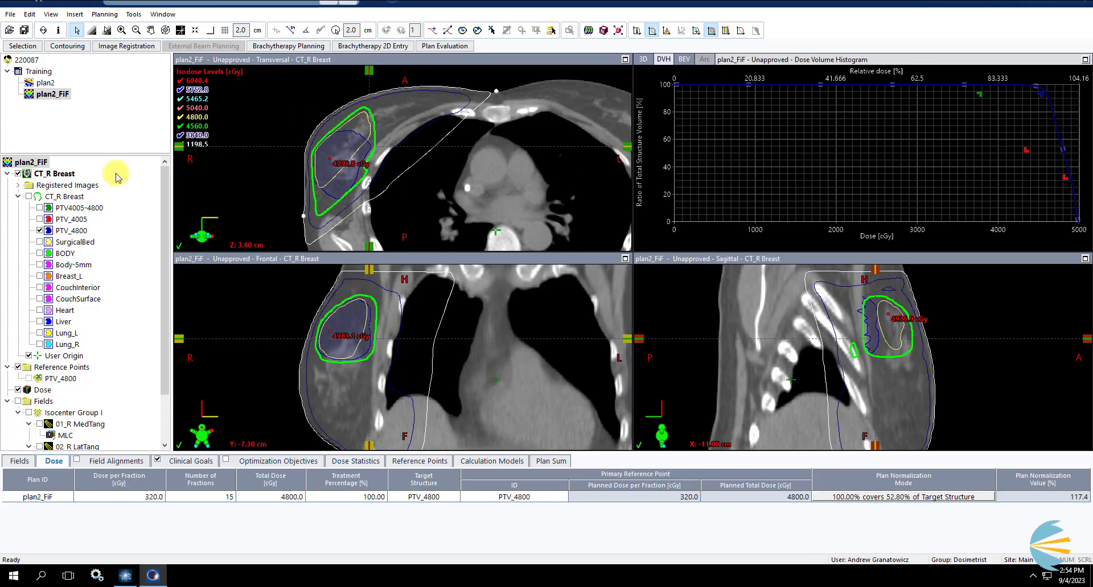
- Scale all isodose levels by changing 5752.8 to 4800 cGy, then show the field table
right_click(41, 389)
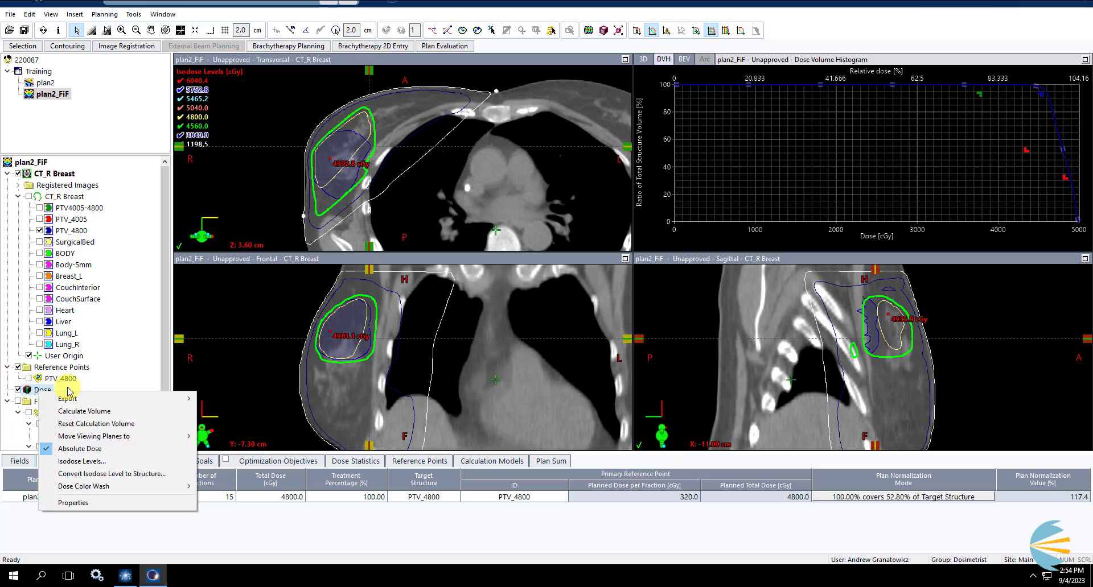
click(84, 462)
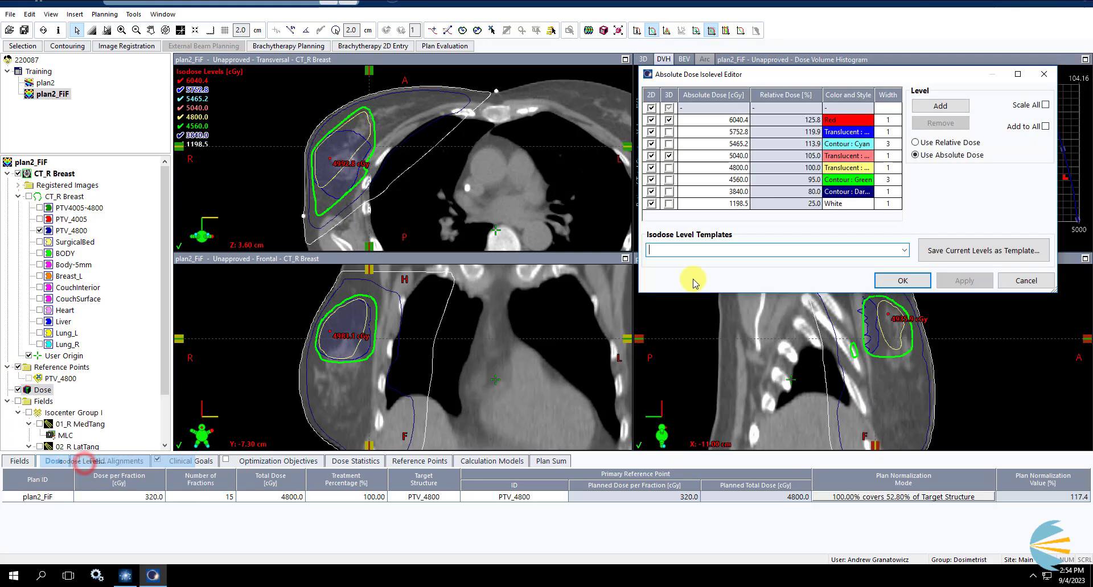
click(1045, 105)
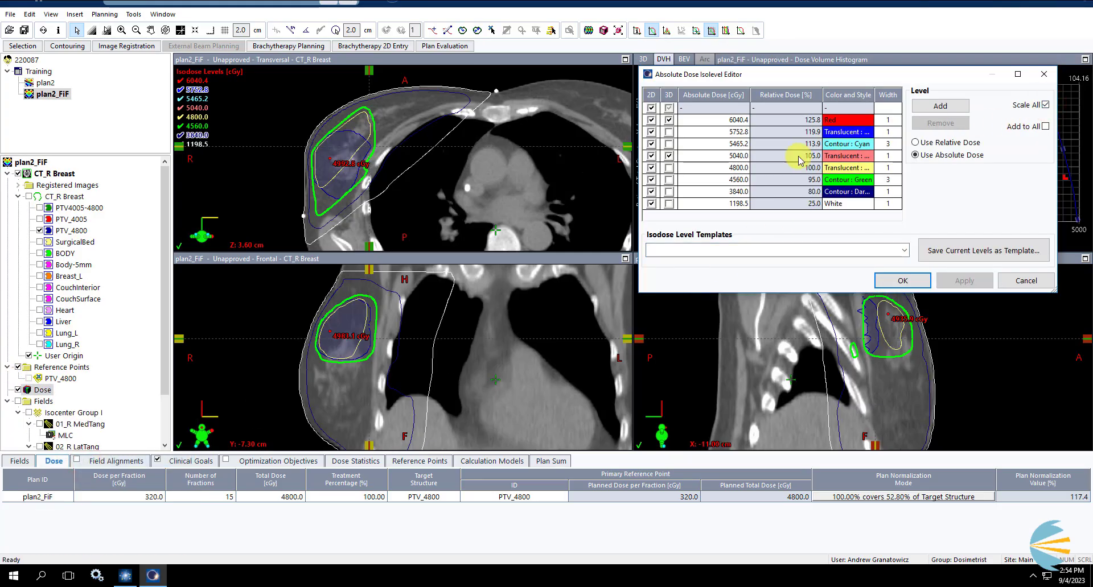
click(733, 133)
text(00)
key(Return)
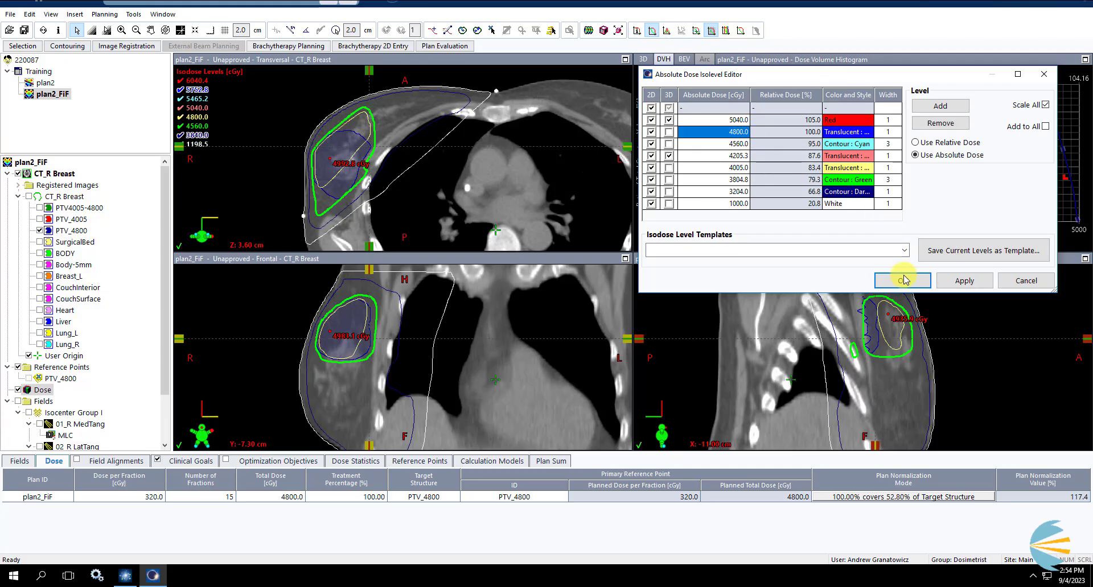
click(903, 281)
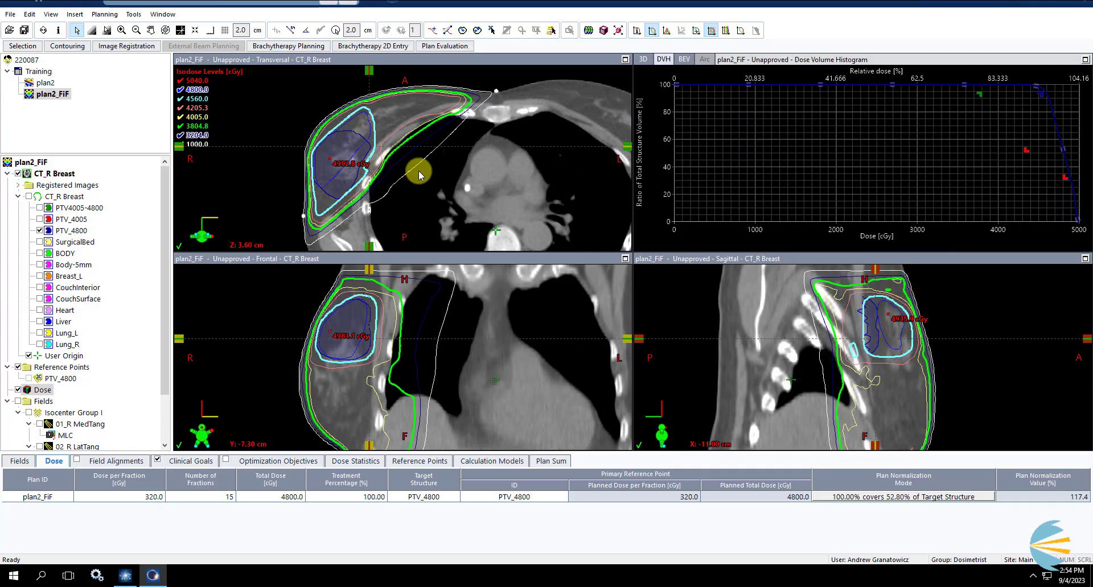
scroll(435, 175, up, 1)
scroll(435, 175, up, 2)
scroll(434, 175, up, 1)
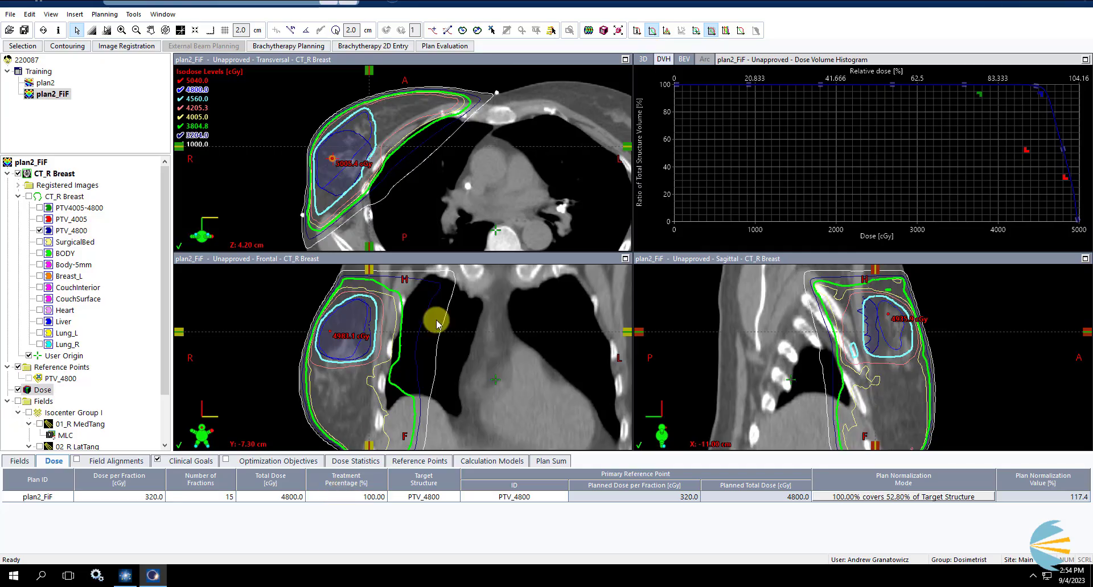
click(15, 464)
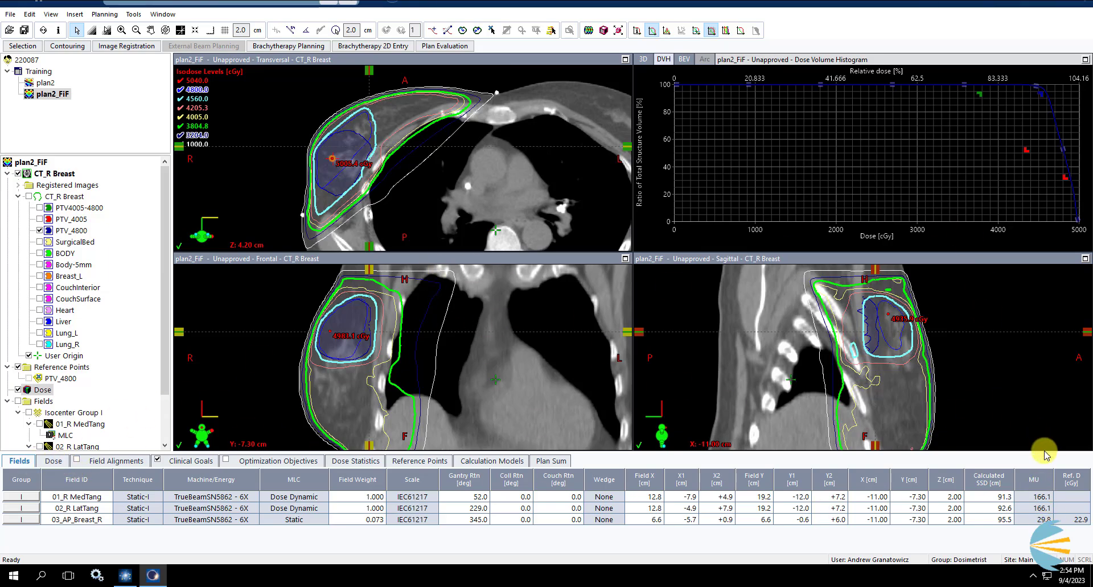
- Switch Plan Normalization Mode to Plan Normalization Value at 117.45%
click(53, 462)
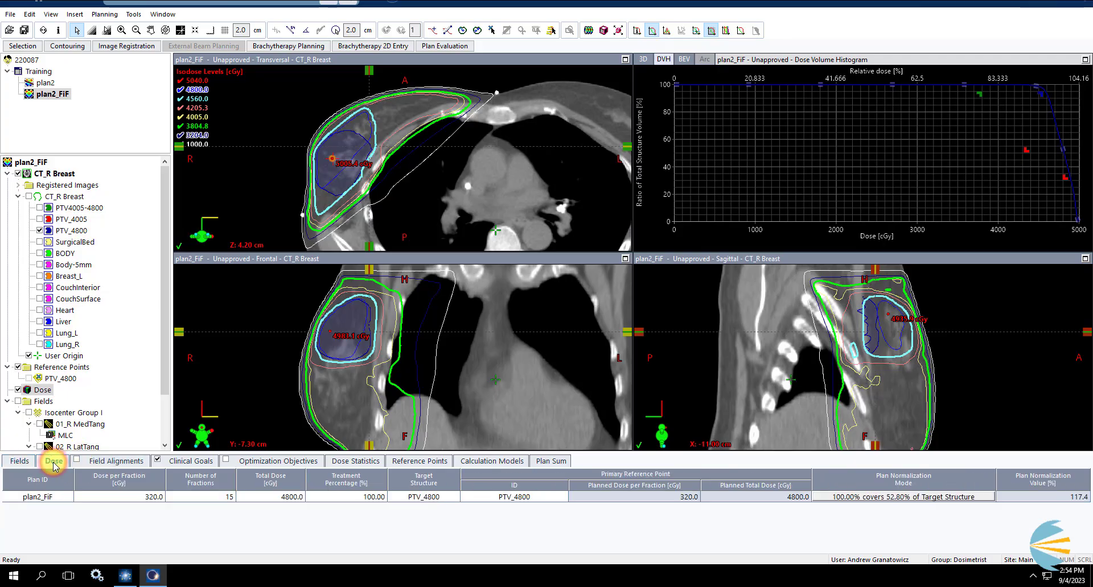
double_click(920, 503)
click(495, 319)
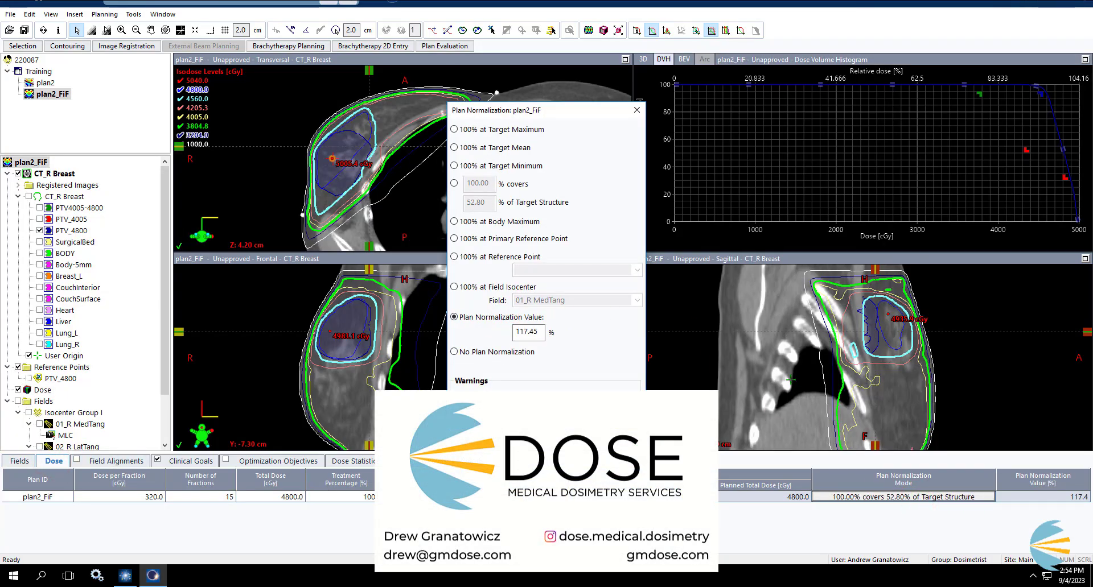
key(Return)
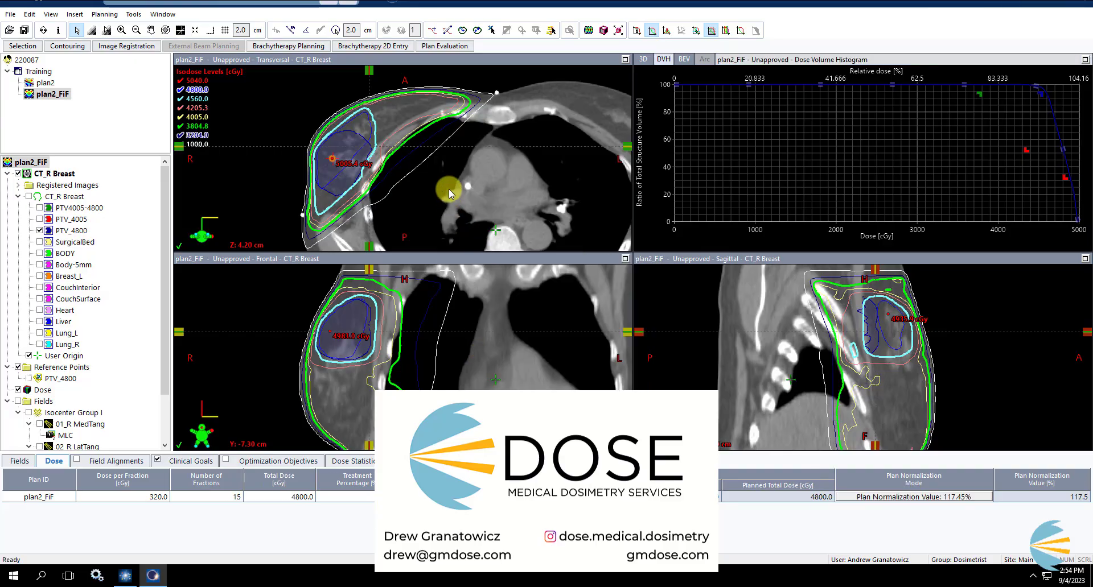